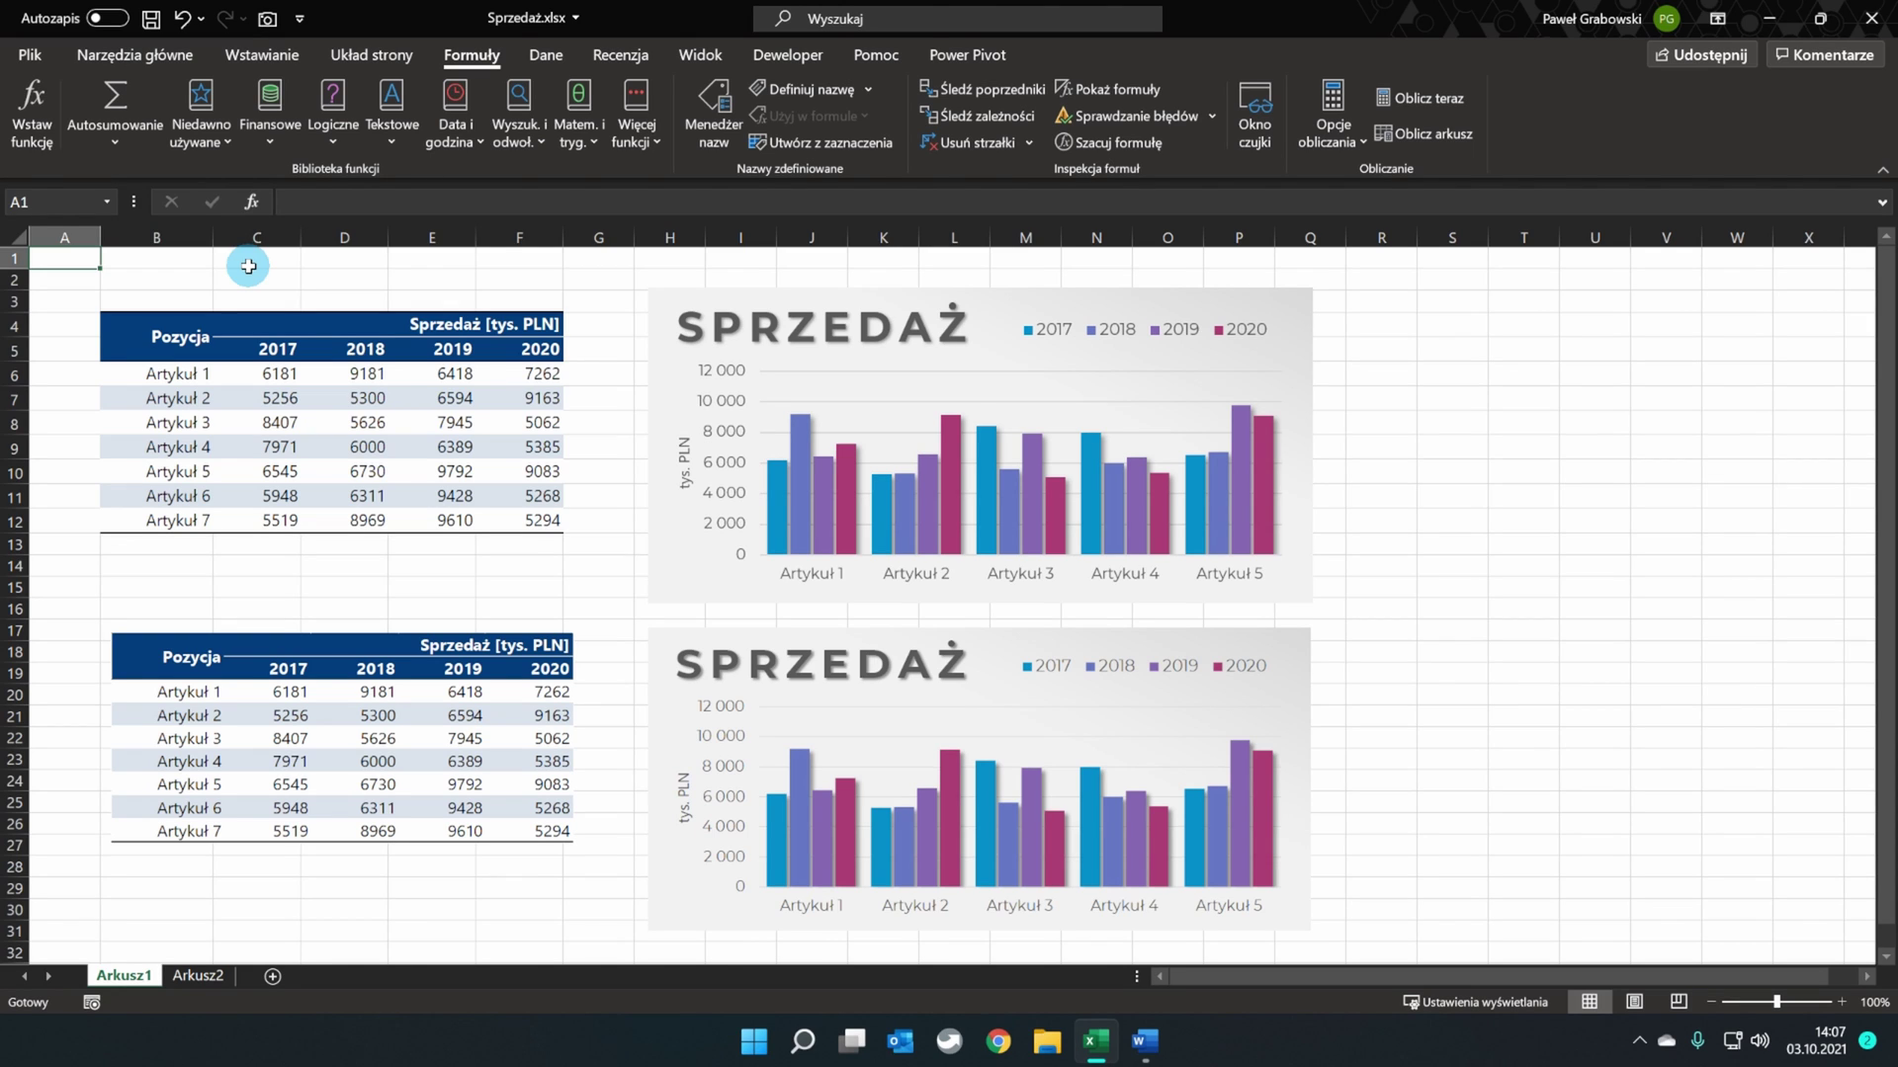
- Inspect the upper sales table, its chart's legend and series, and both linked pictures
{"action": "left_click_drag", "start_coordinate": [152, 352], "coordinate": [515, 526]}
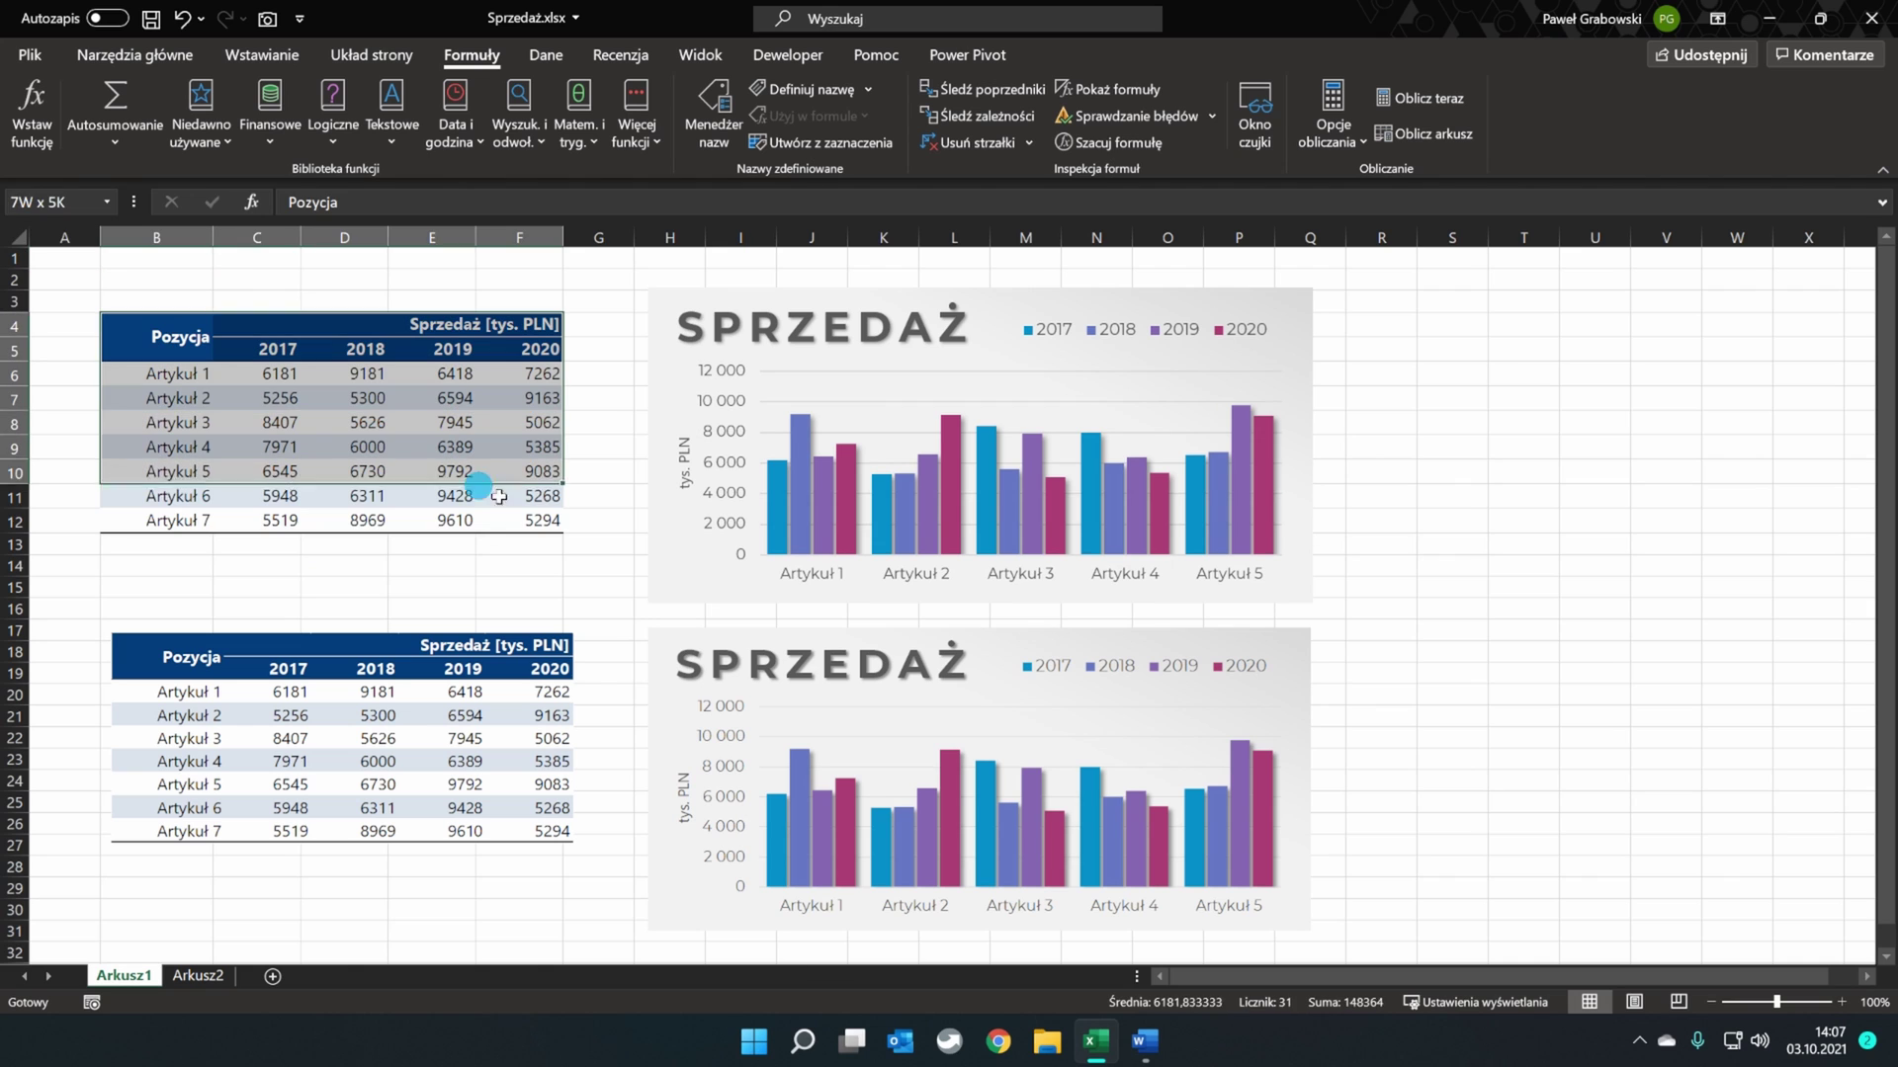
{"action": "left_click", "coordinate": [737, 359]}
{"action": "left_click", "coordinate": [867, 326]}
{"action": "left_click", "coordinate": [1087, 329]}
{"action": "left_click", "coordinate": [1088, 474]}
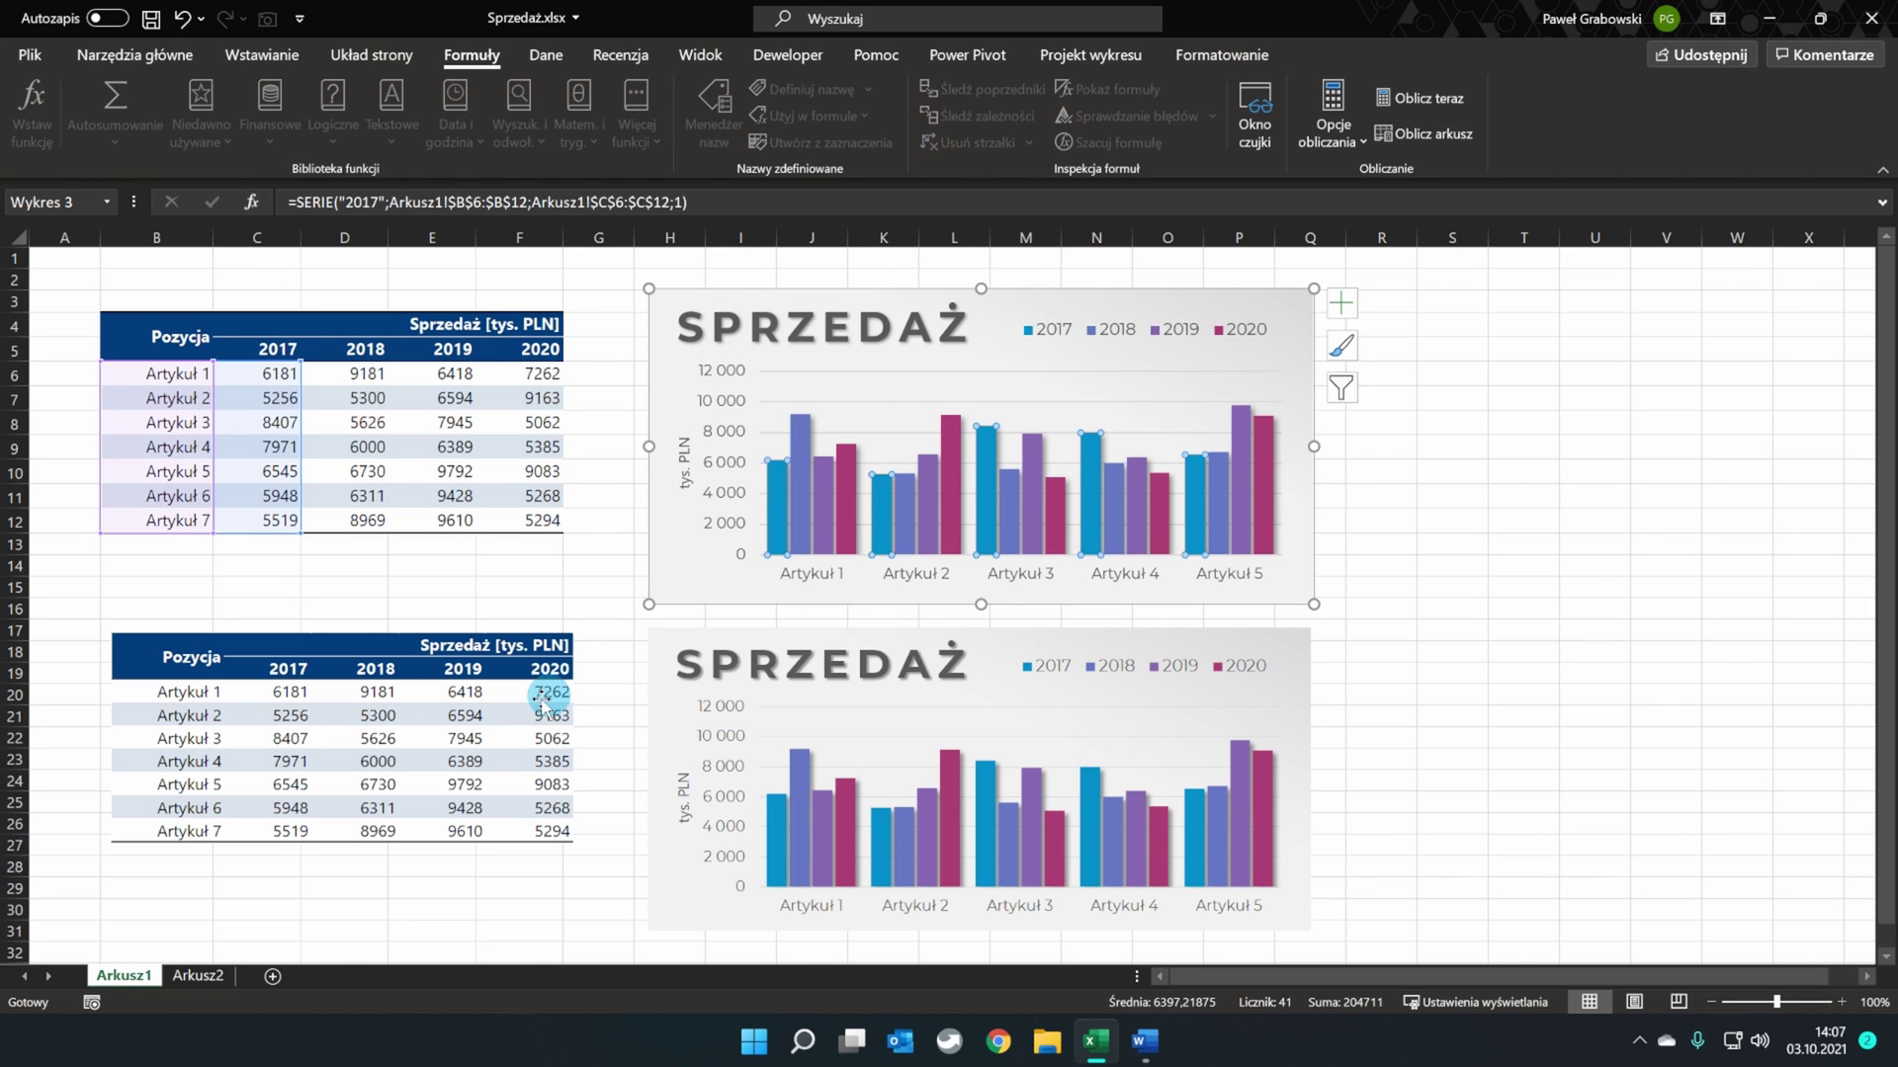
{"action": "left_click", "coordinate": [403, 680]}
{"action": "left_click", "coordinate": [947, 653]}
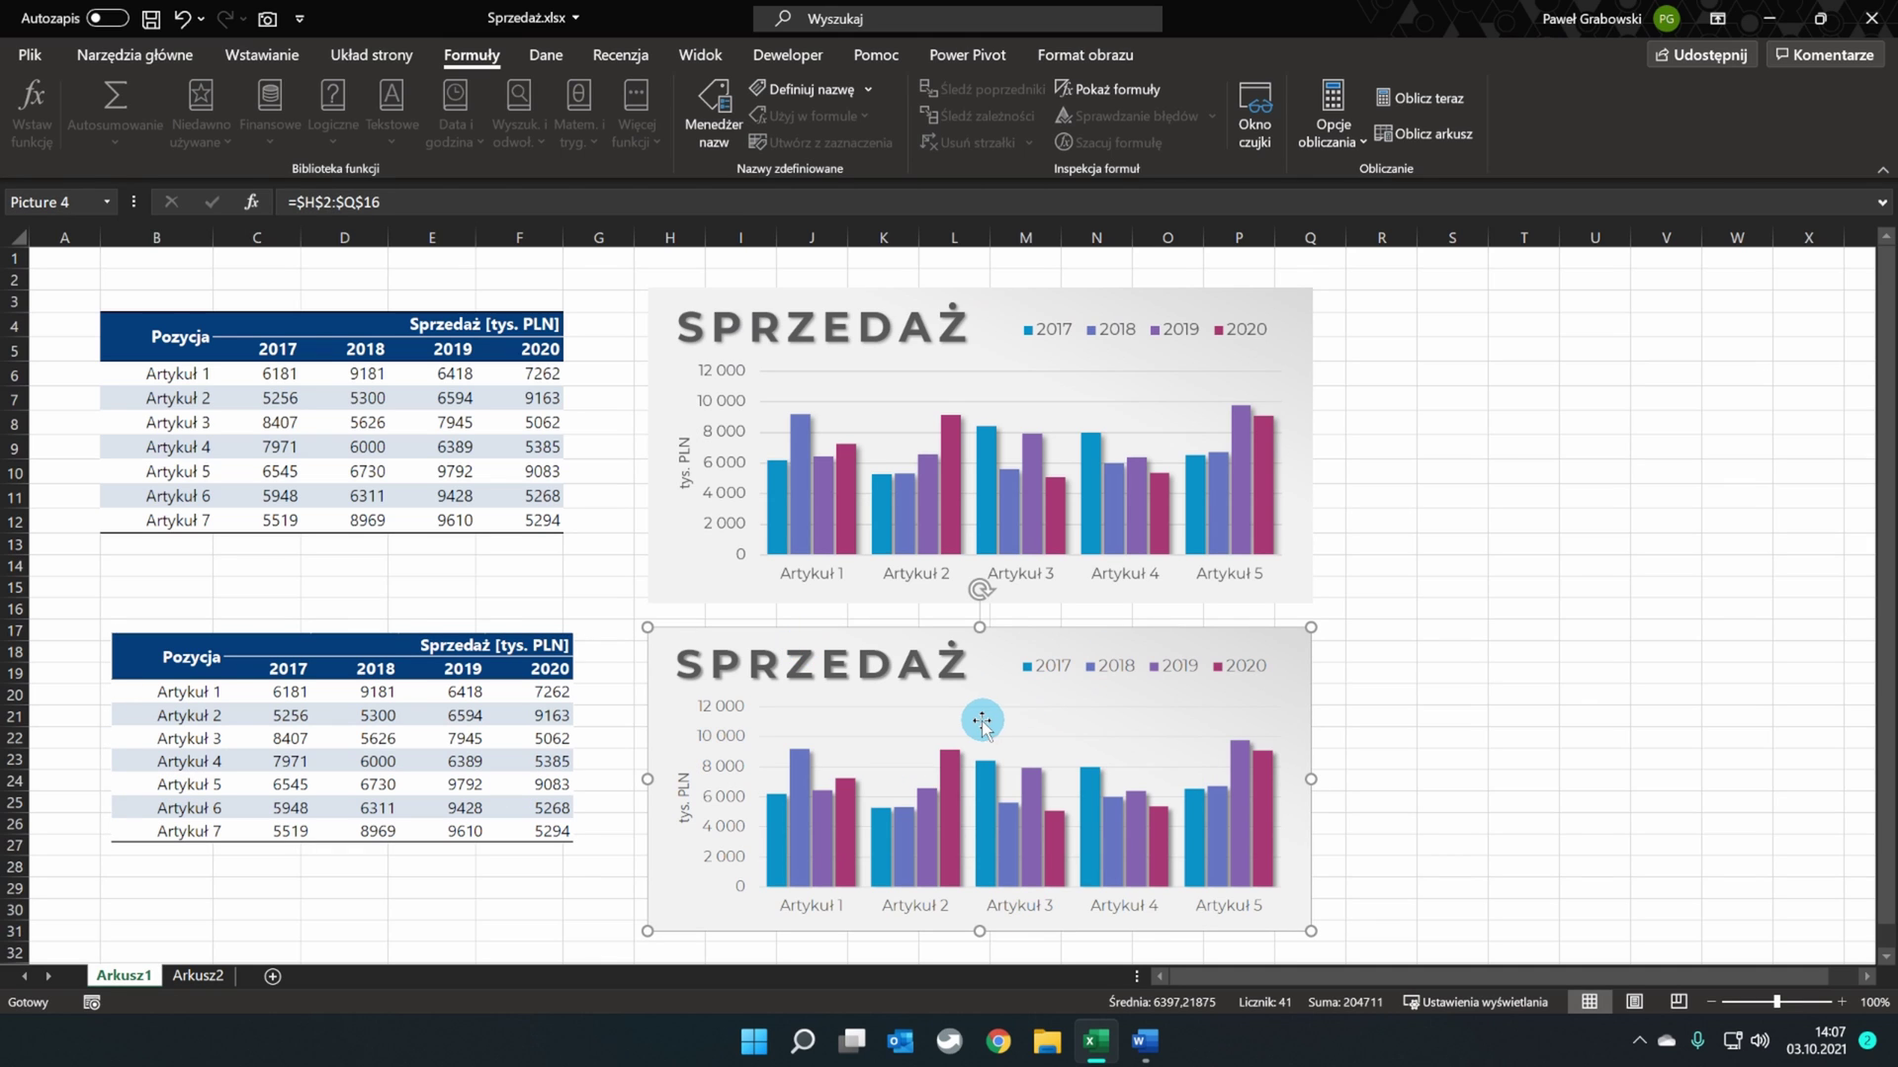
- Rename item Artykuł 1 in cell B6 to 'Test' and check the linked table picture updates
{"action": "left_click", "coordinate": [175, 374]}
{"action": "type", "text": "Test"}
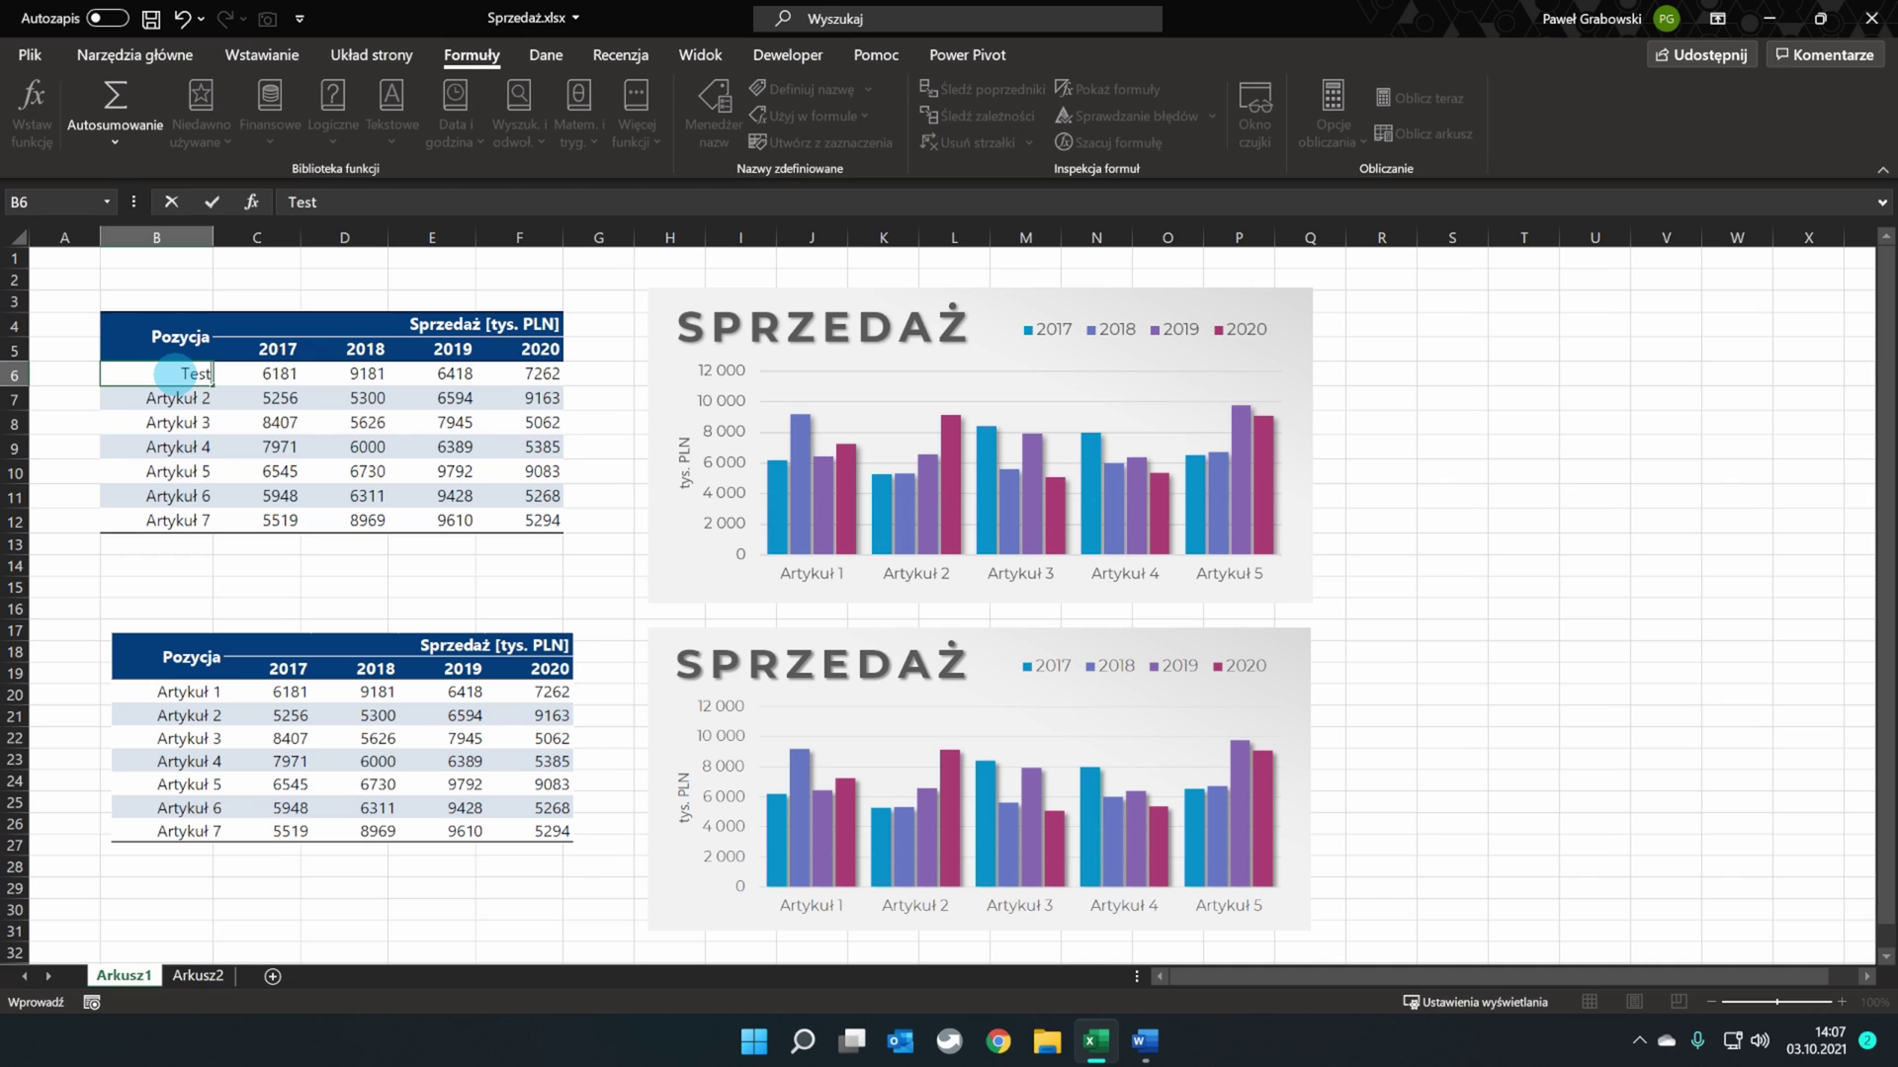
{"action": "key", "text": "Return"}
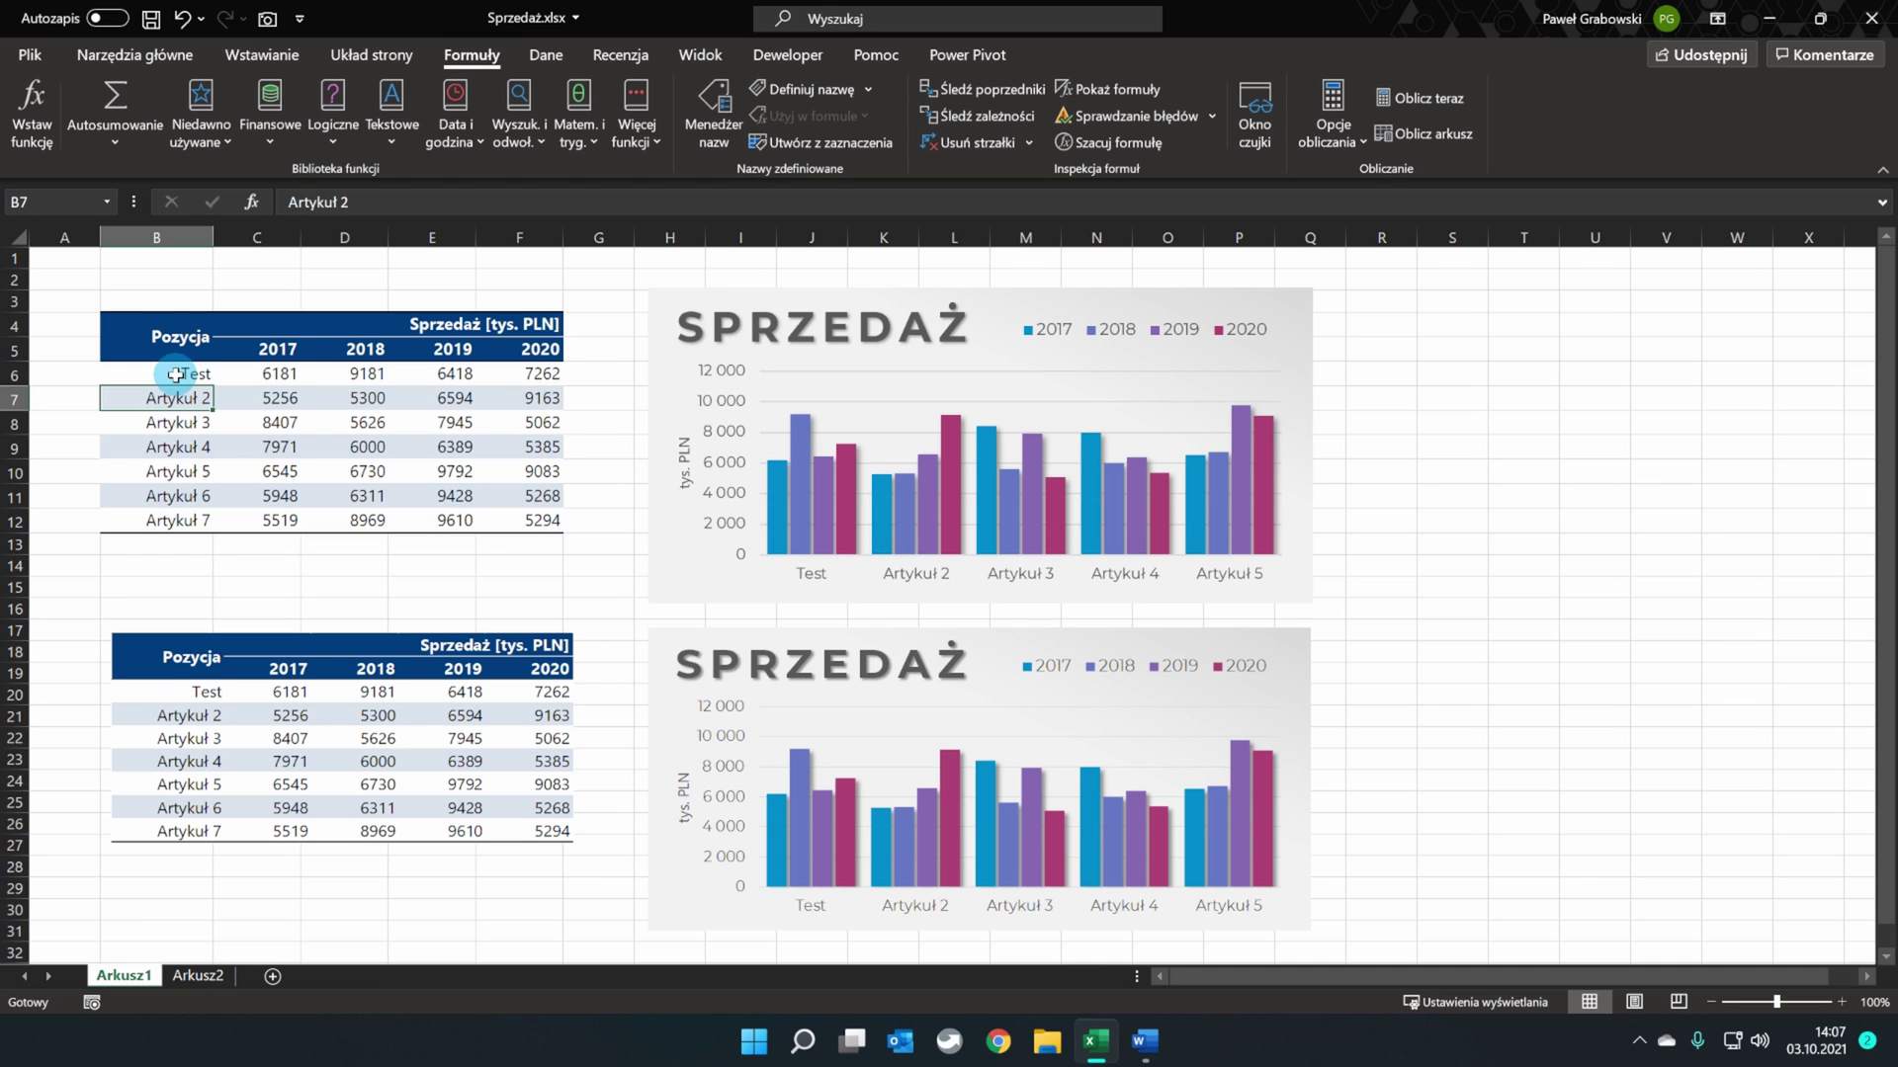
{"action": "left_click", "coordinate": [201, 698]}
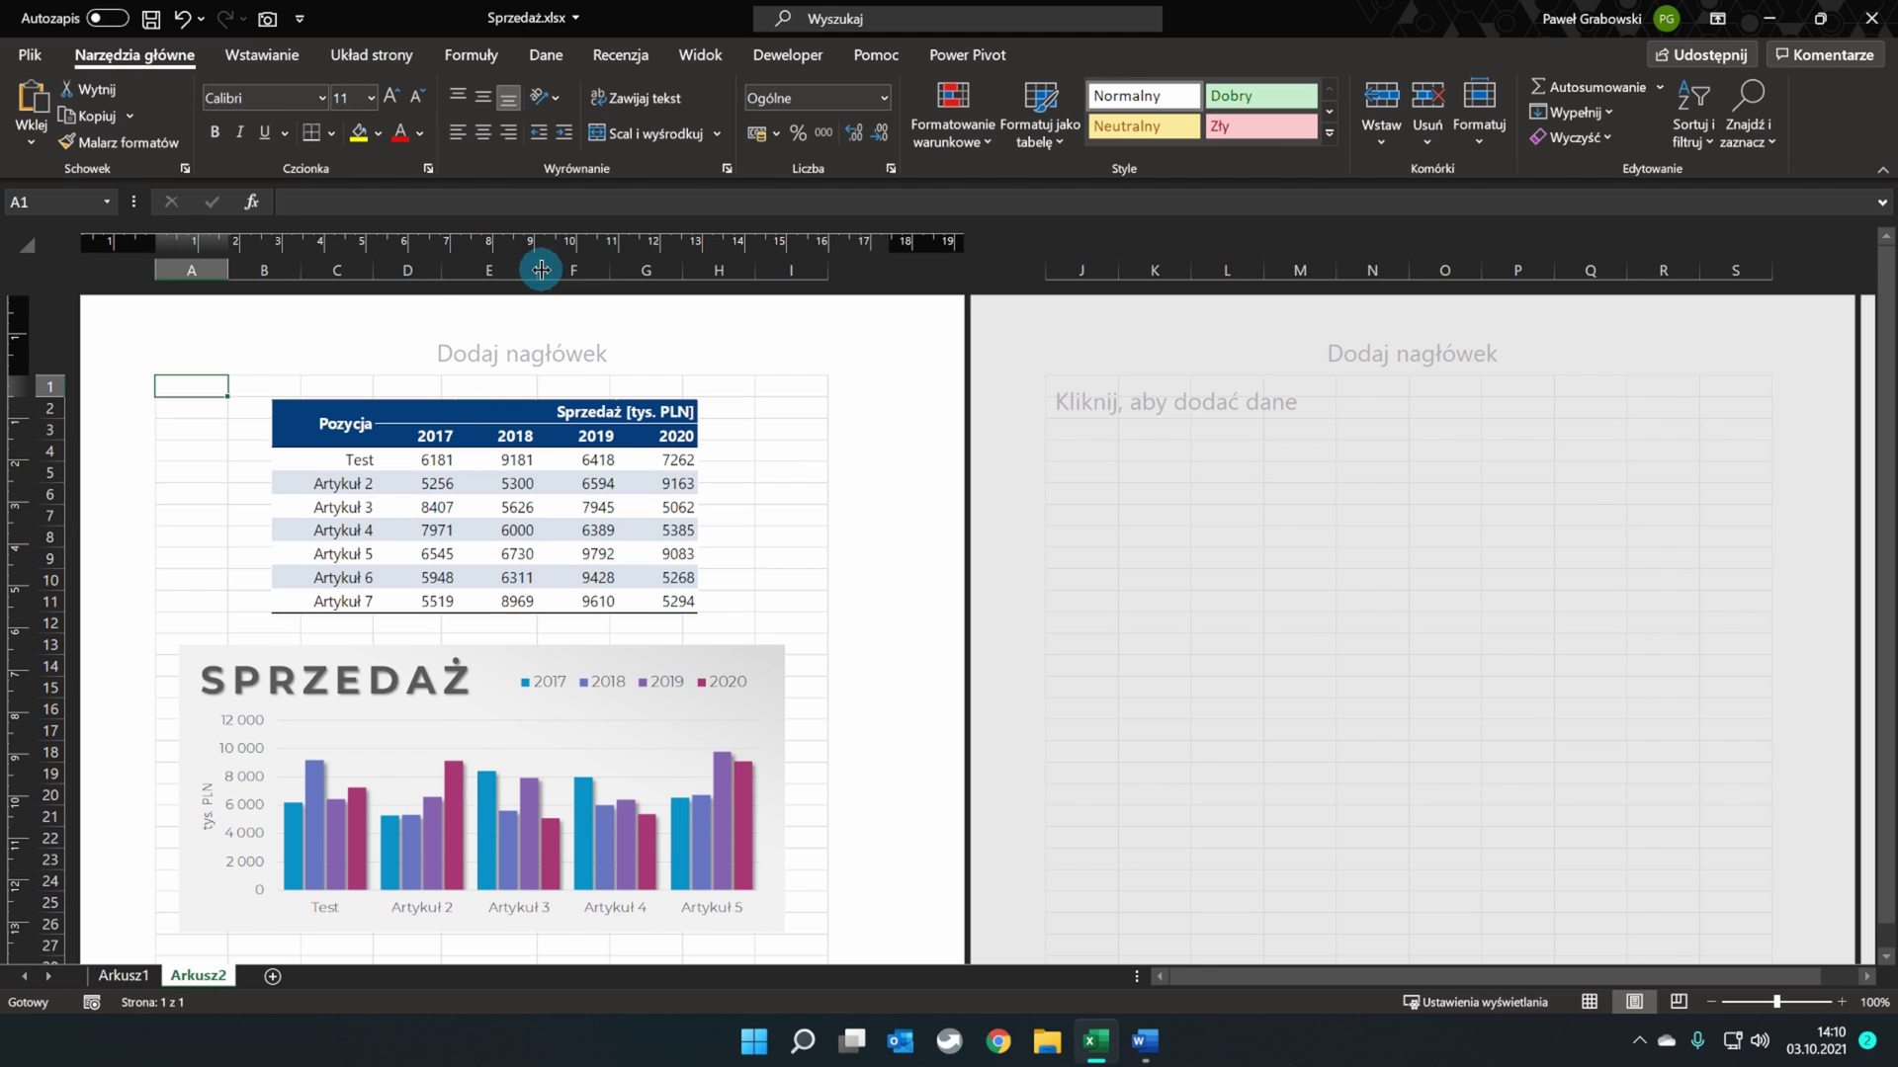
- Widen column E on Arkusz2 while the table and chart pictures keep their size
{"action": "left_click_drag", "start_coordinate": [541, 270], "coordinate": [578, 269]}
{"action": "left_click_drag", "start_coordinate": [442, 269], "coordinate": [332, 276]}
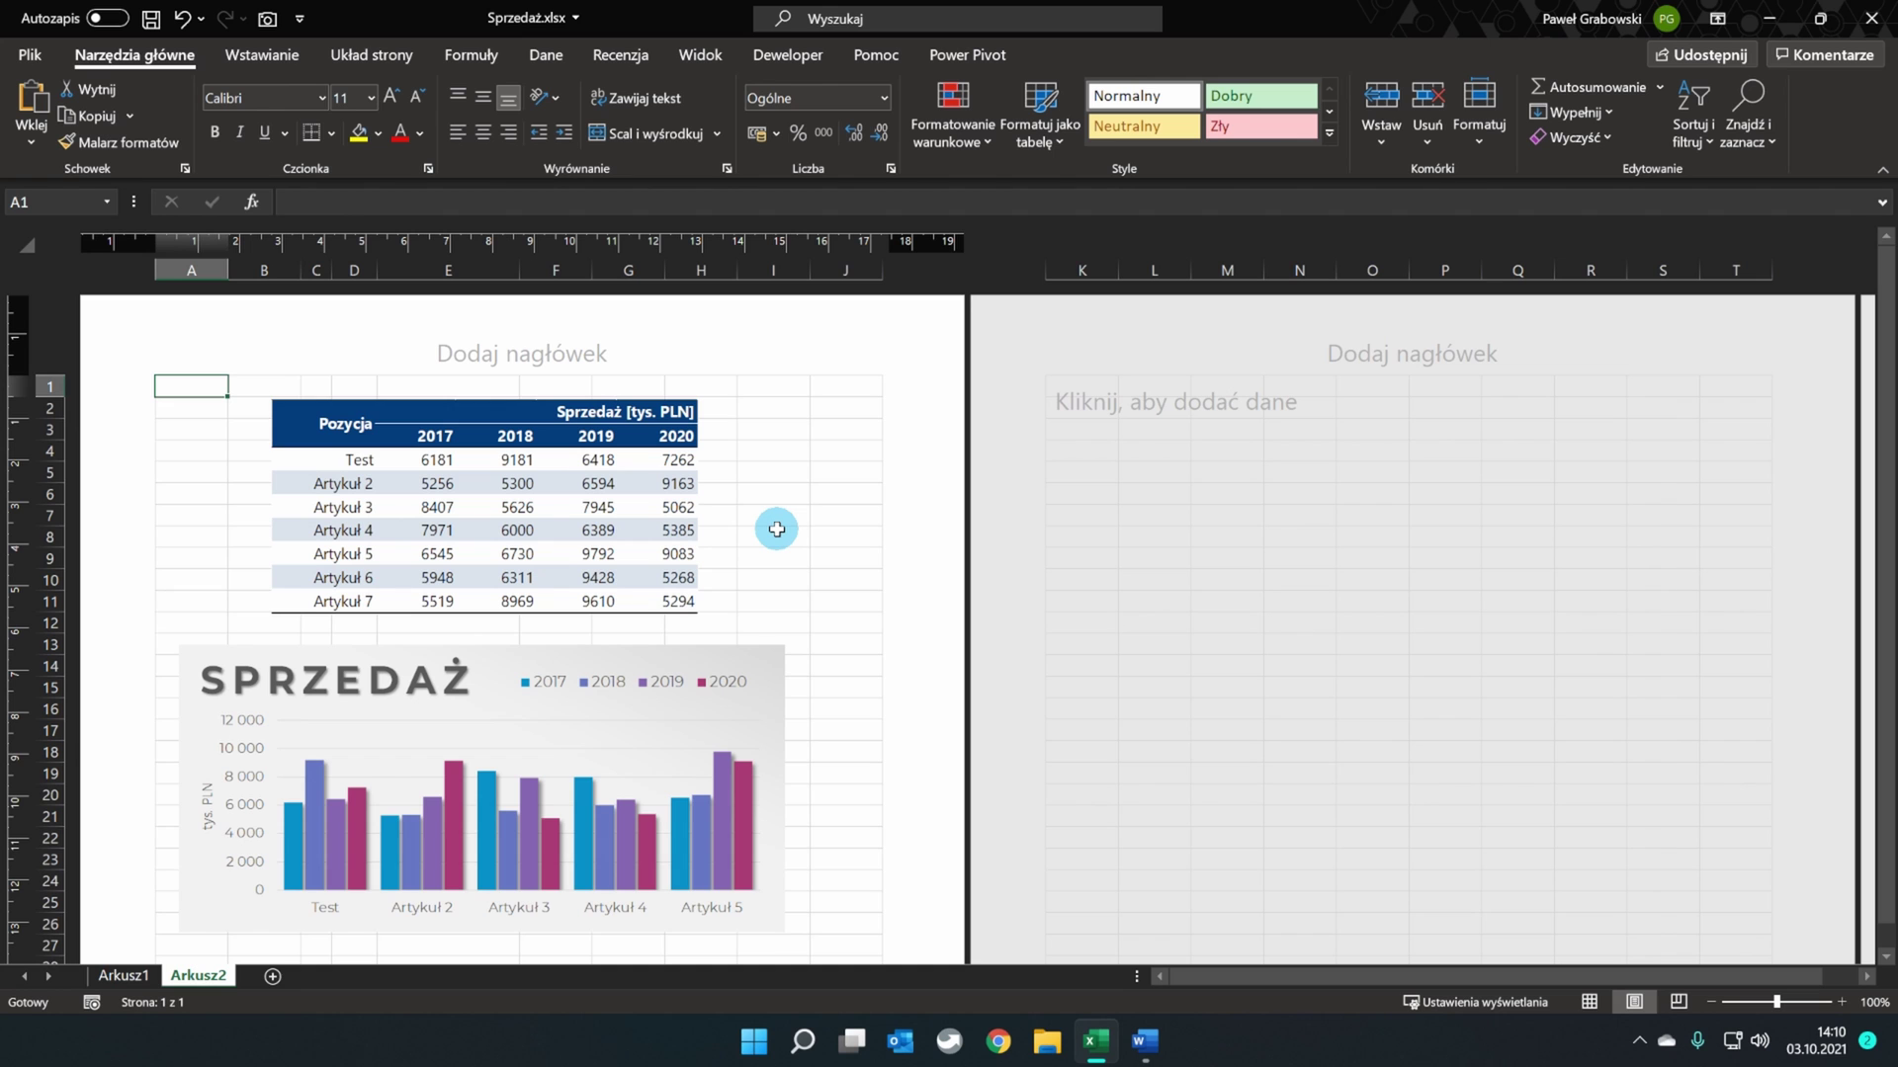
{"action": "left_click", "coordinate": [776, 530]}
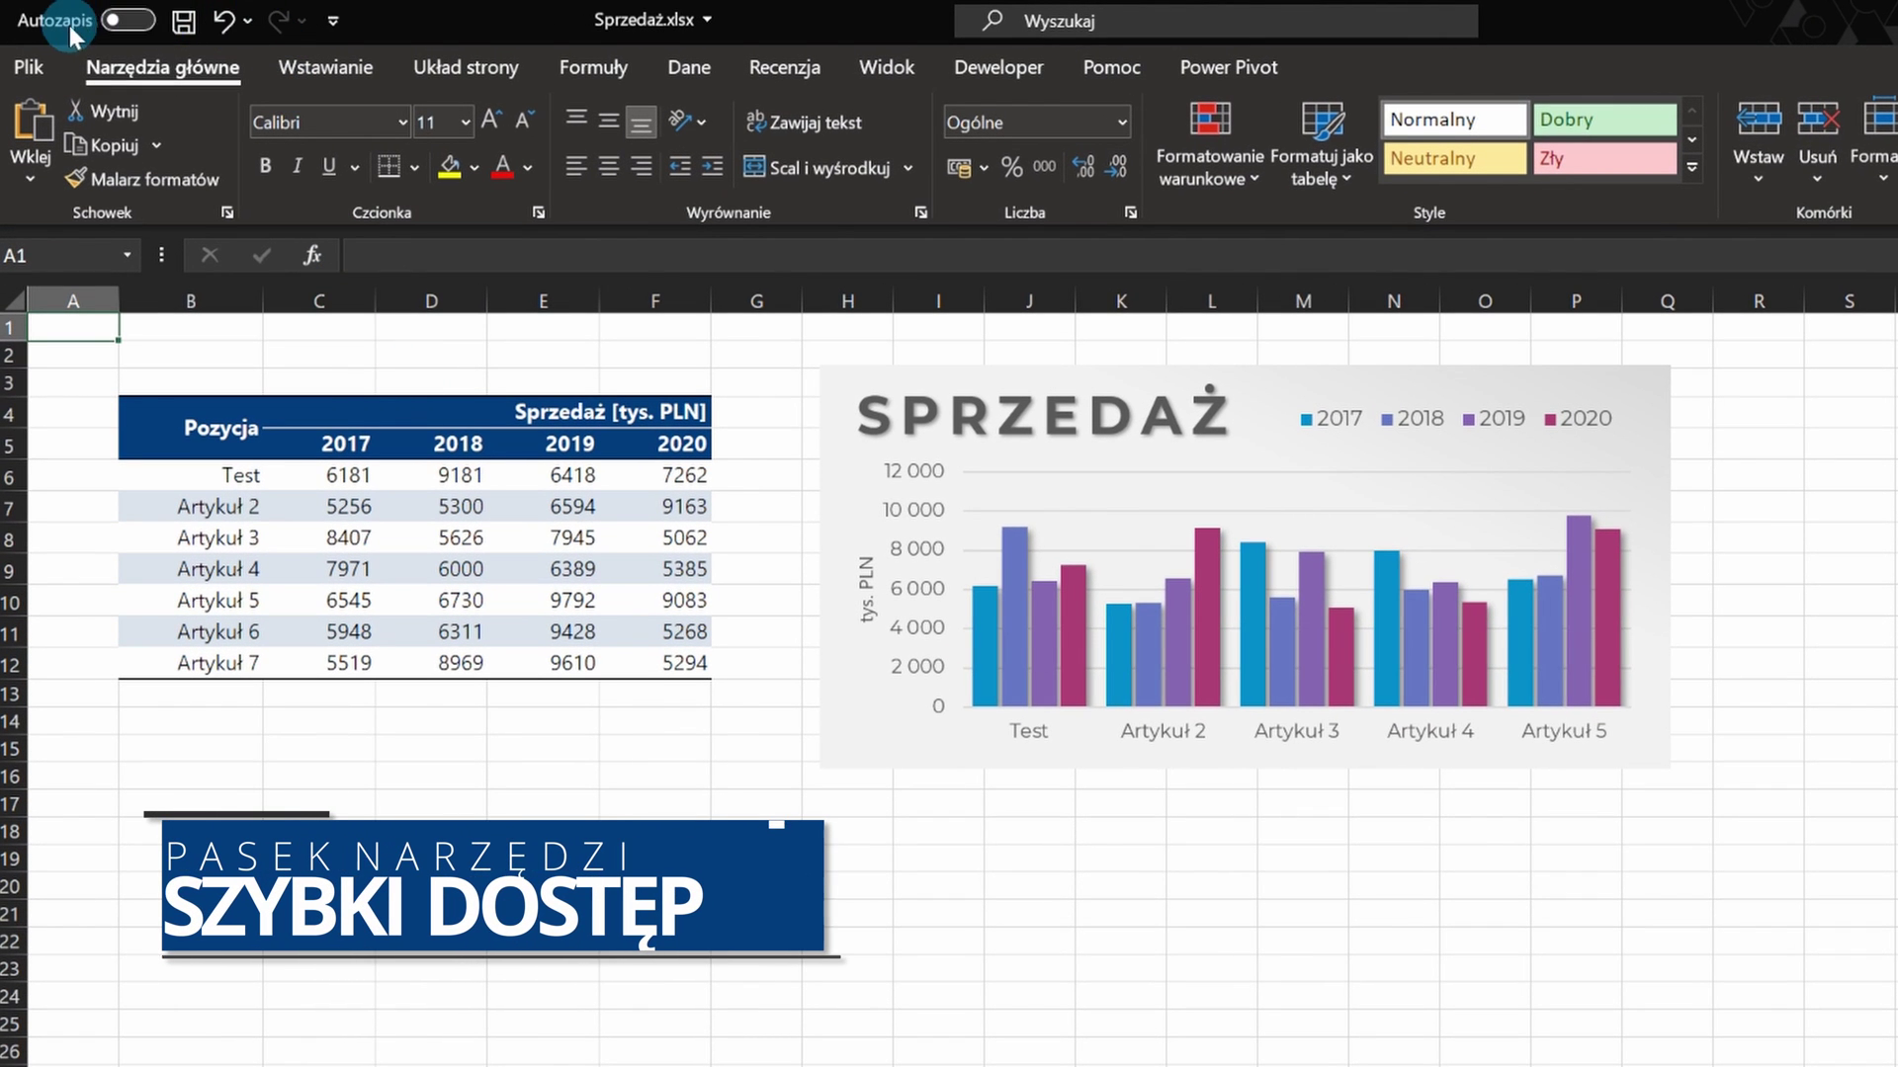
- Open More Commands (Więcej poleceń…) from the Customize Quick Access Toolbar list
{"action": "left_click", "coordinate": [332, 21]}
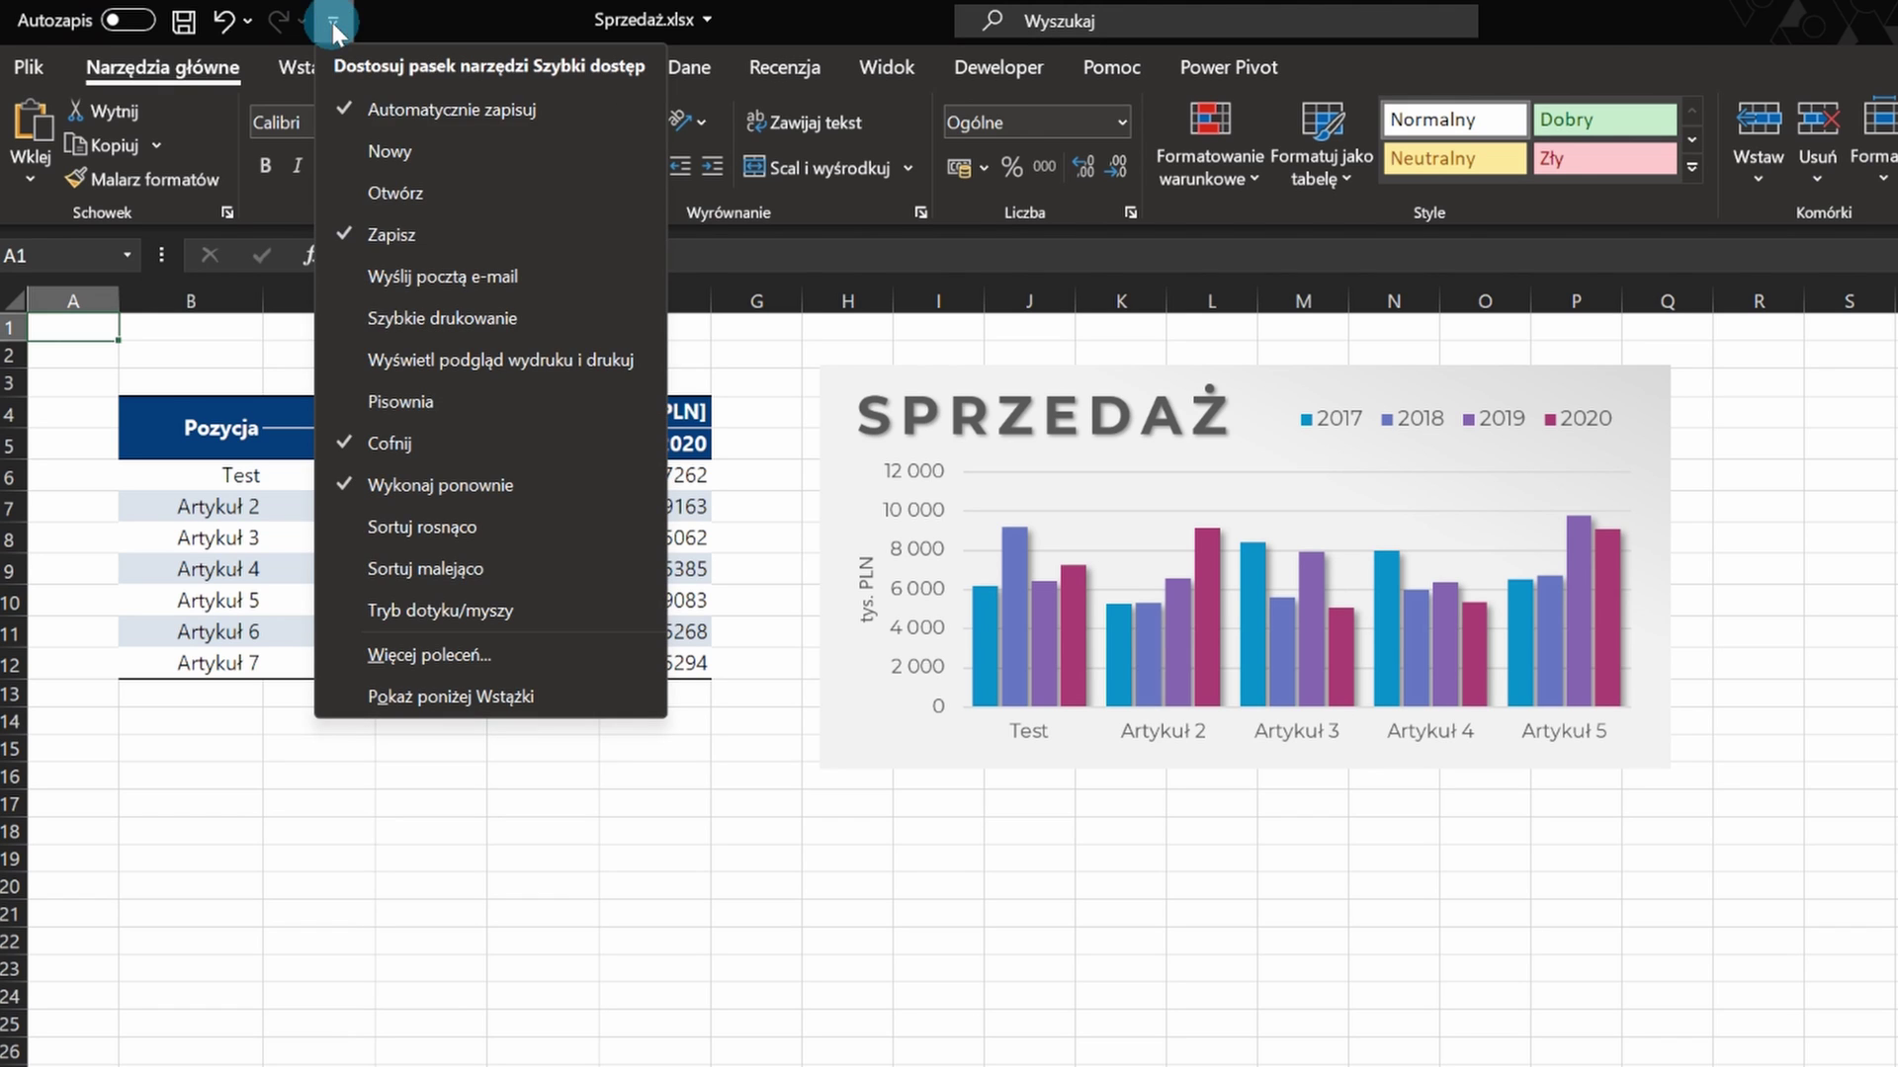
{"action": "left_click", "coordinate": [454, 662]}
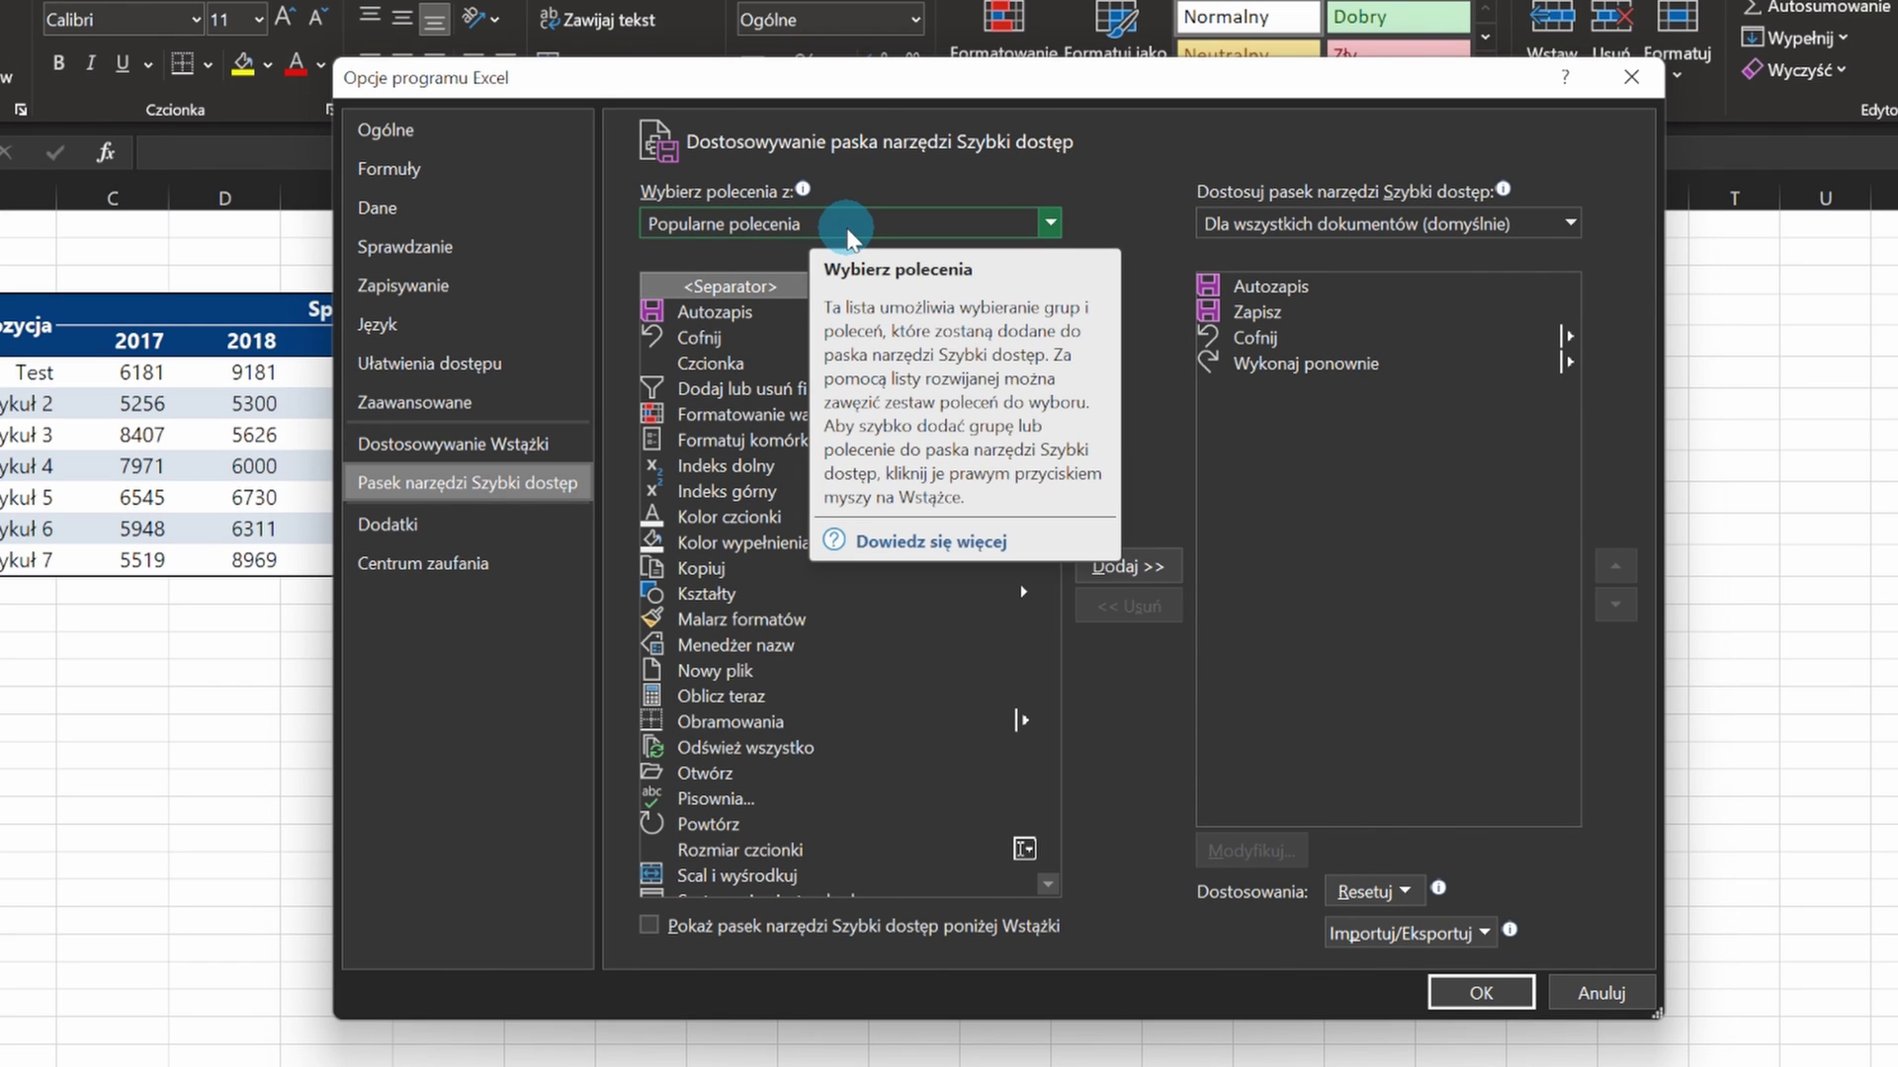
- From Wszystkie polecenia, add Aparat fotograficzny to the Quick Access Toolbar and confirm with OK
{"action": "left_click", "coordinate": [848, 235]}
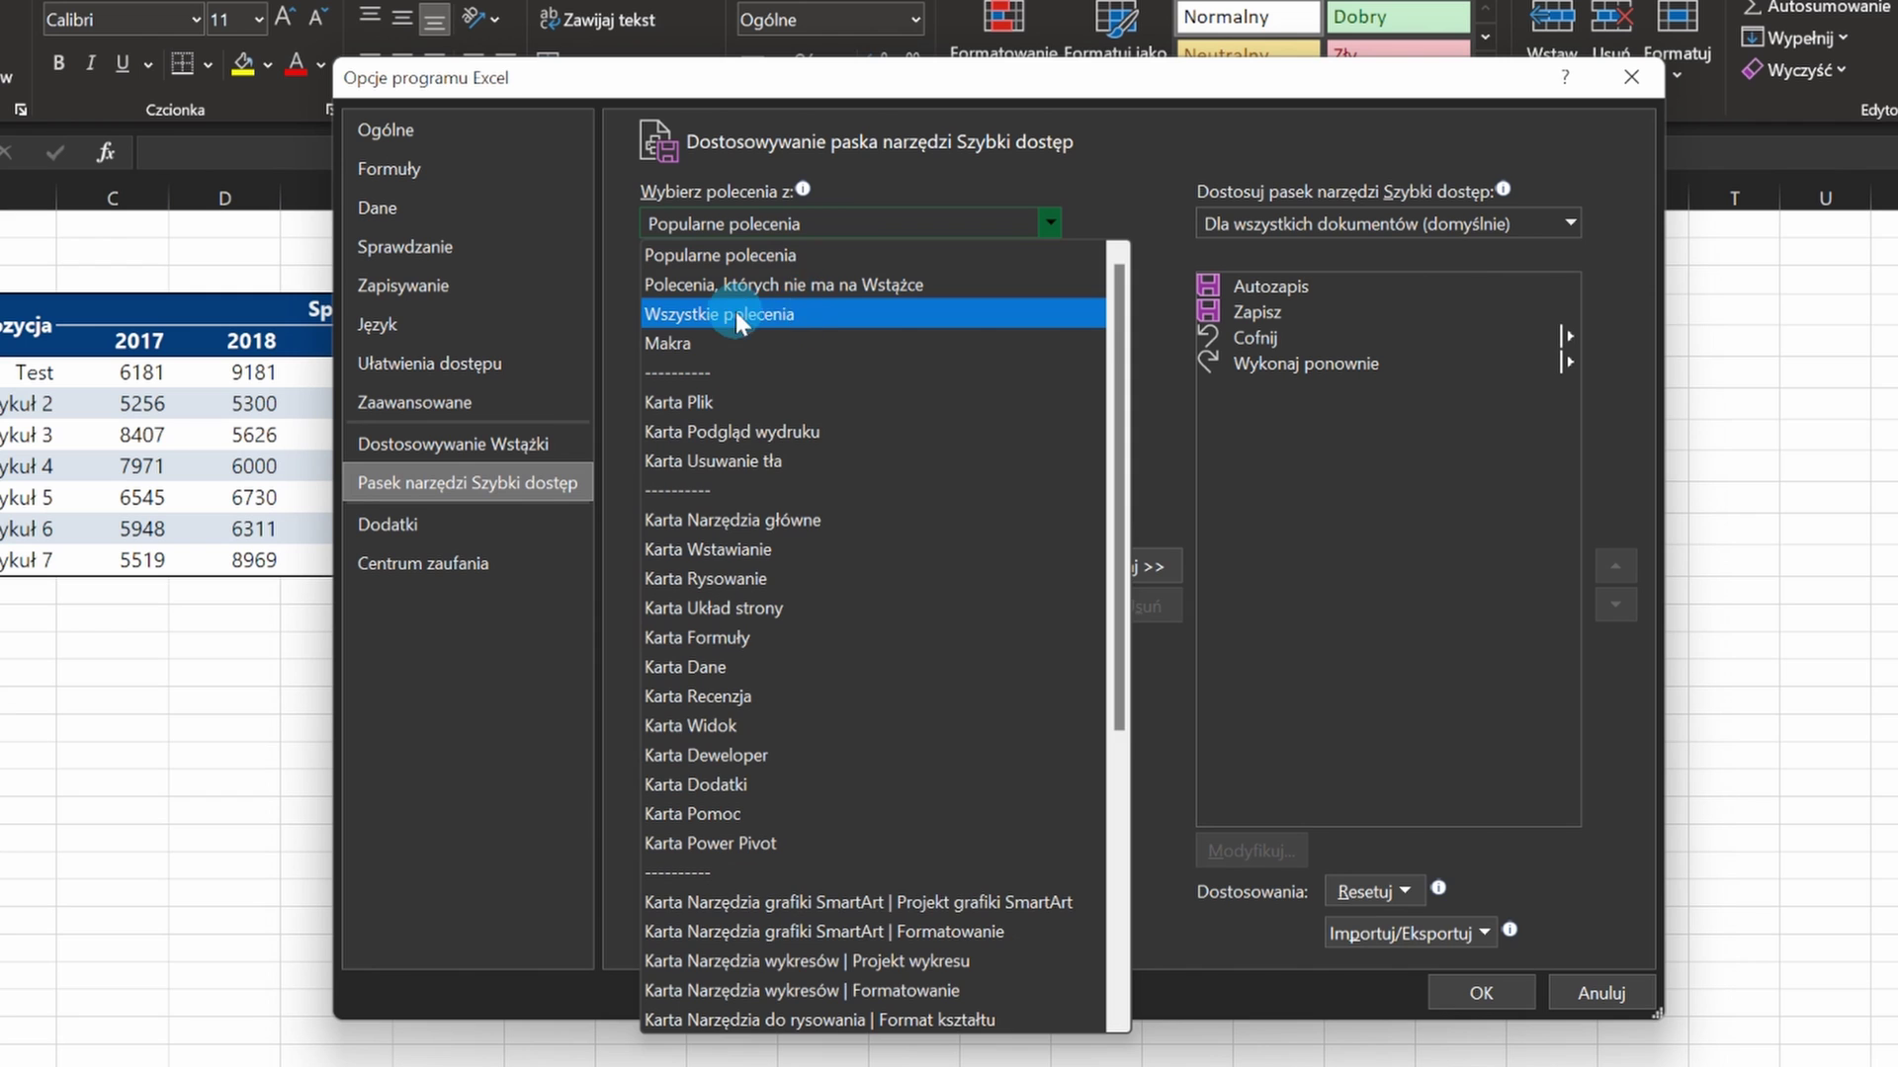
{"action": "key", "text": "Escape"}
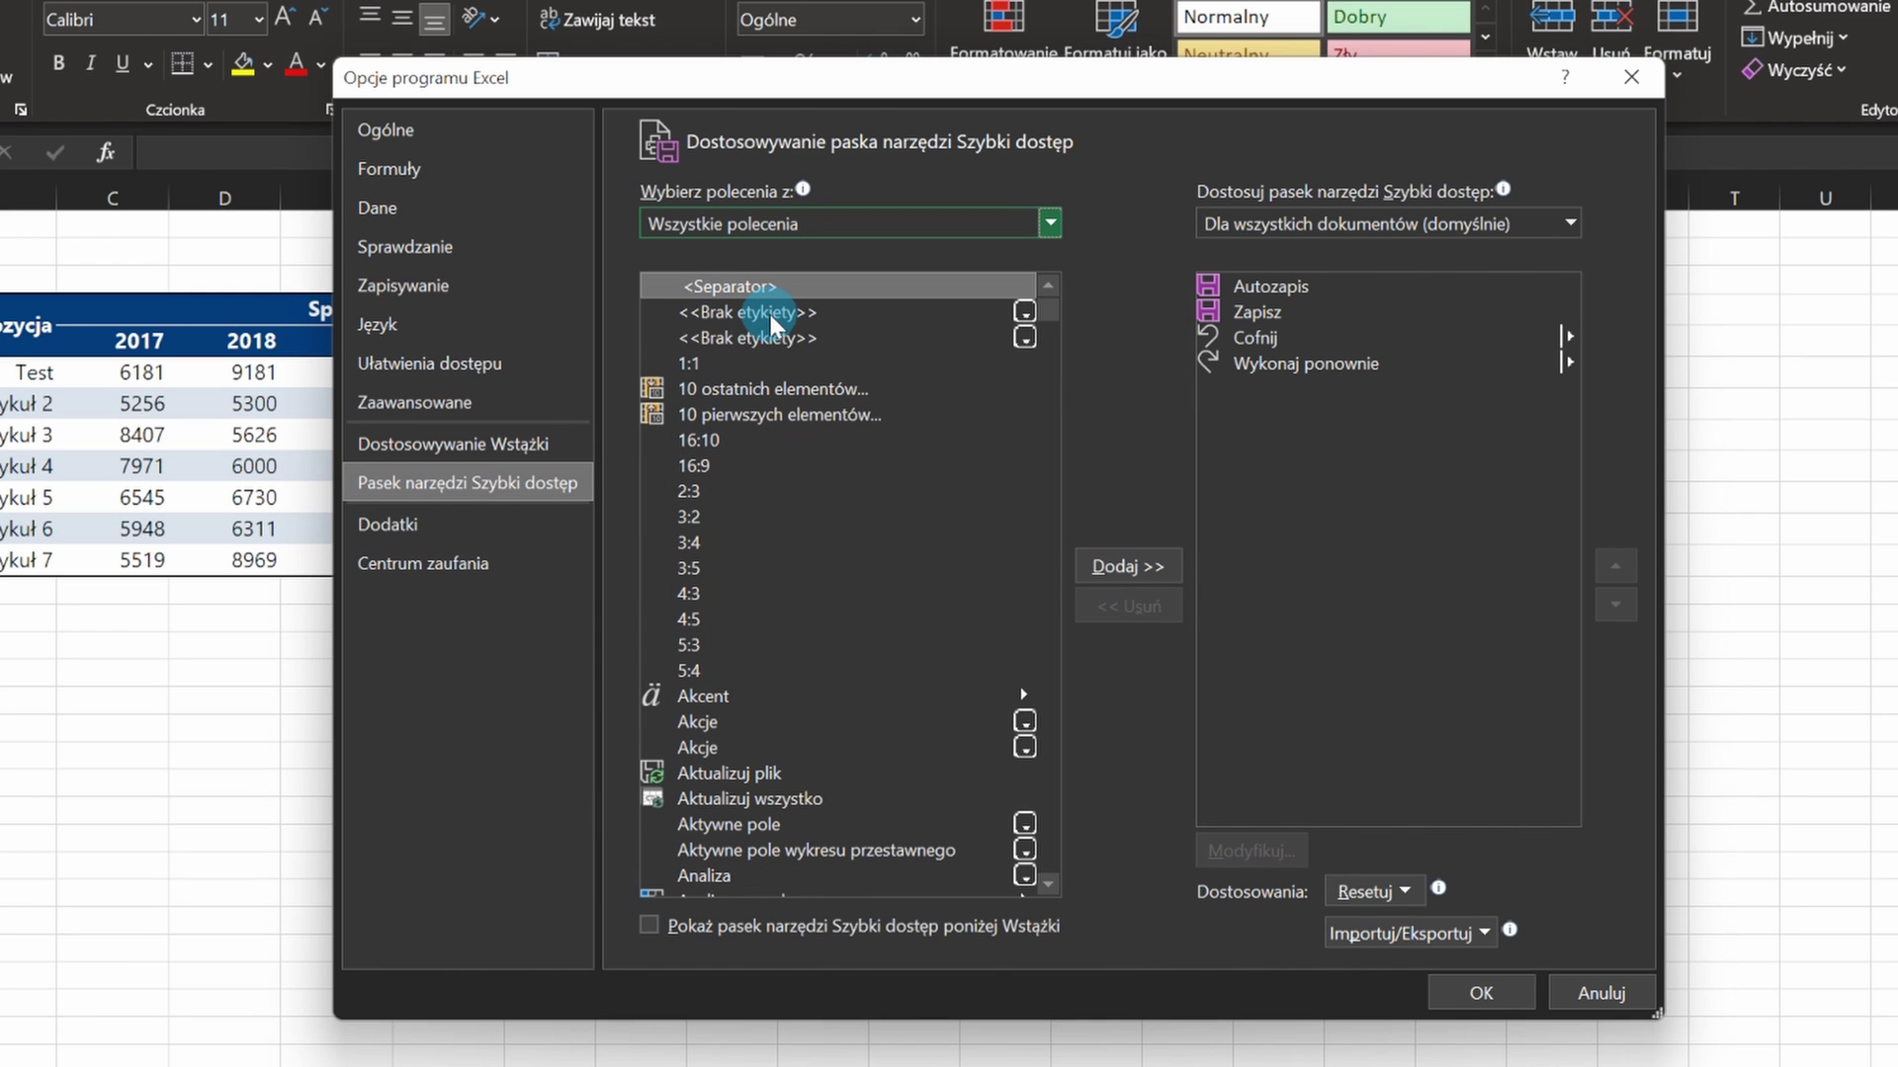
{"action": "scroll", "coordinate": [773, 318], "scroll_direction": "down", "scroll_amount": 7}
{"action": "scroll", "coordinate": [773, 318], "scroll_direction": "down", "scroll_amount": 11}
{"action": "scroll", "coordinate": [773, 316], "scroll_direction": "down", "scroll_amount": 6}
{"action": "scroll", "coordinate": [773, 362], "scroll_direction": "up", "scroll_amount": 7}
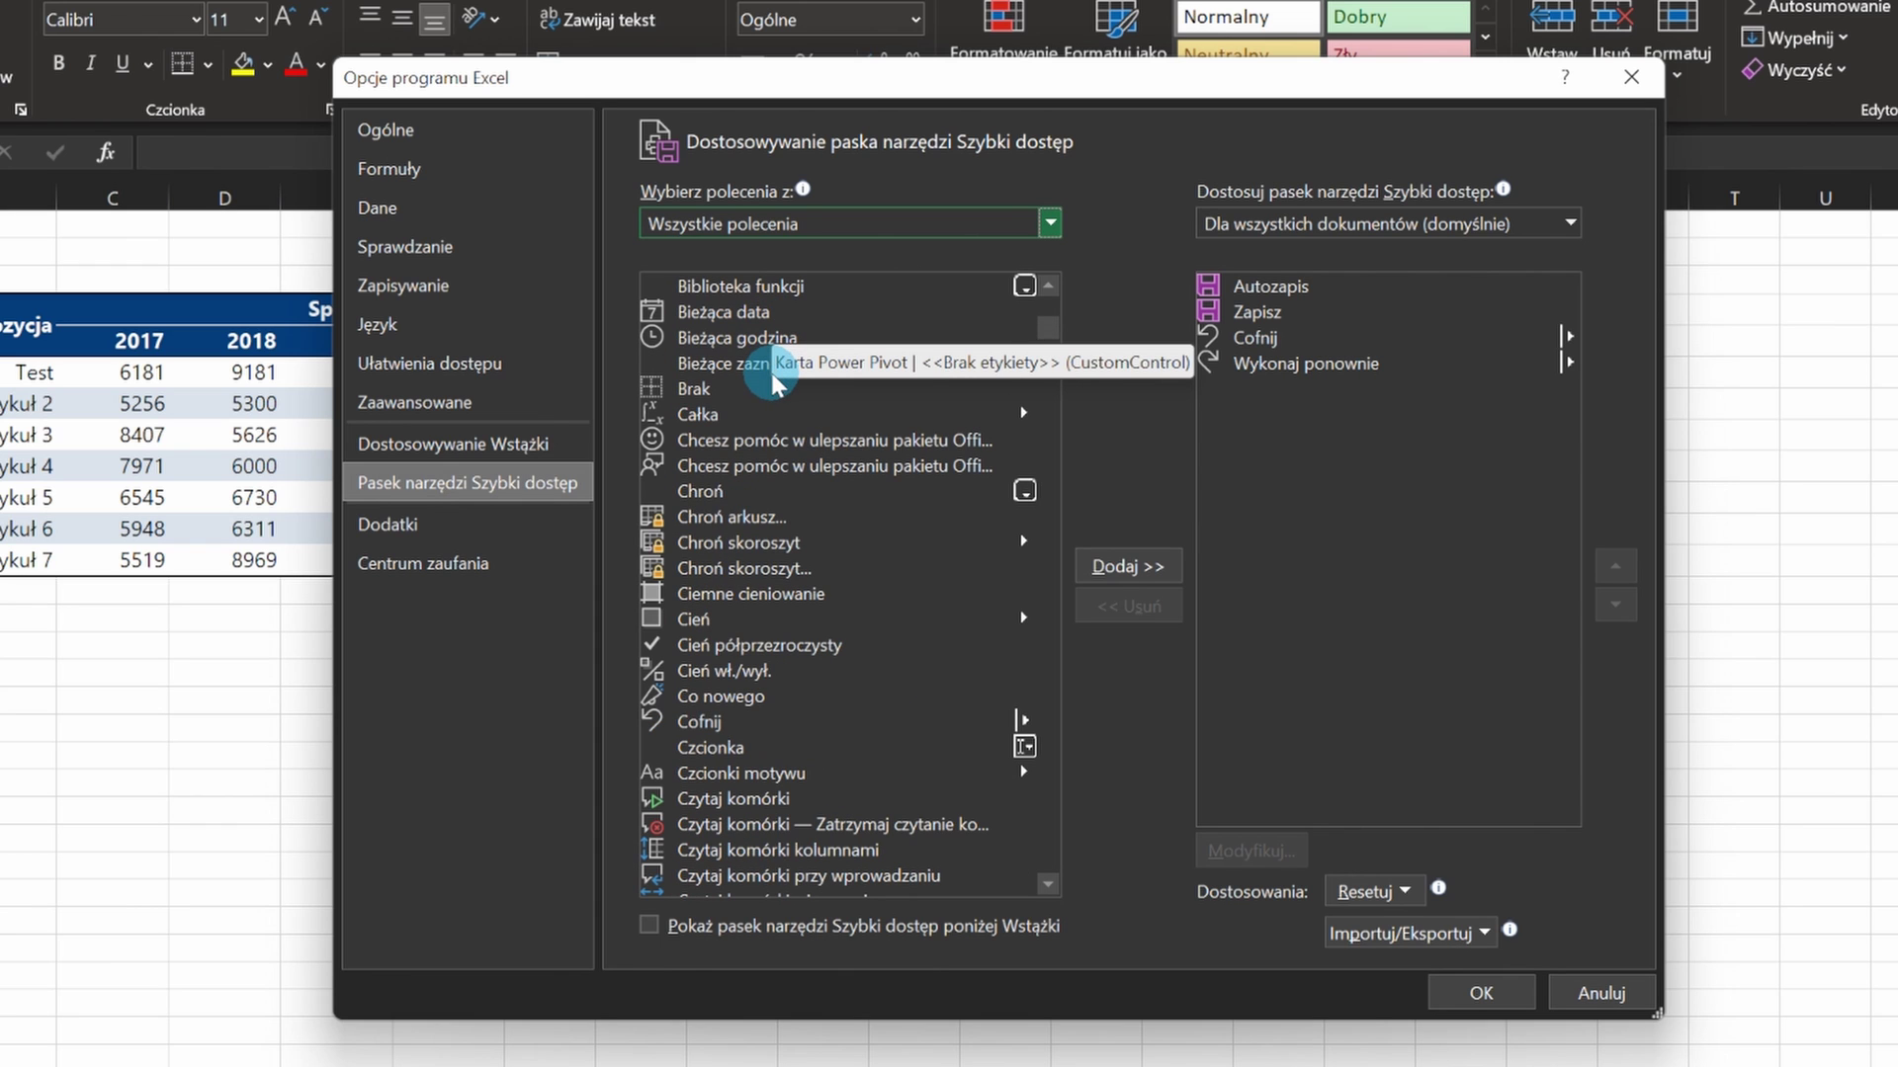
{"action": "scroll", "coordinate": [923, 322], "scroll_direction": "up", "scroll_amount": 8}
{"action": "scroll", "coordinate": [925, 323], "scroll_direction": "up", "scroll_amount": 8}
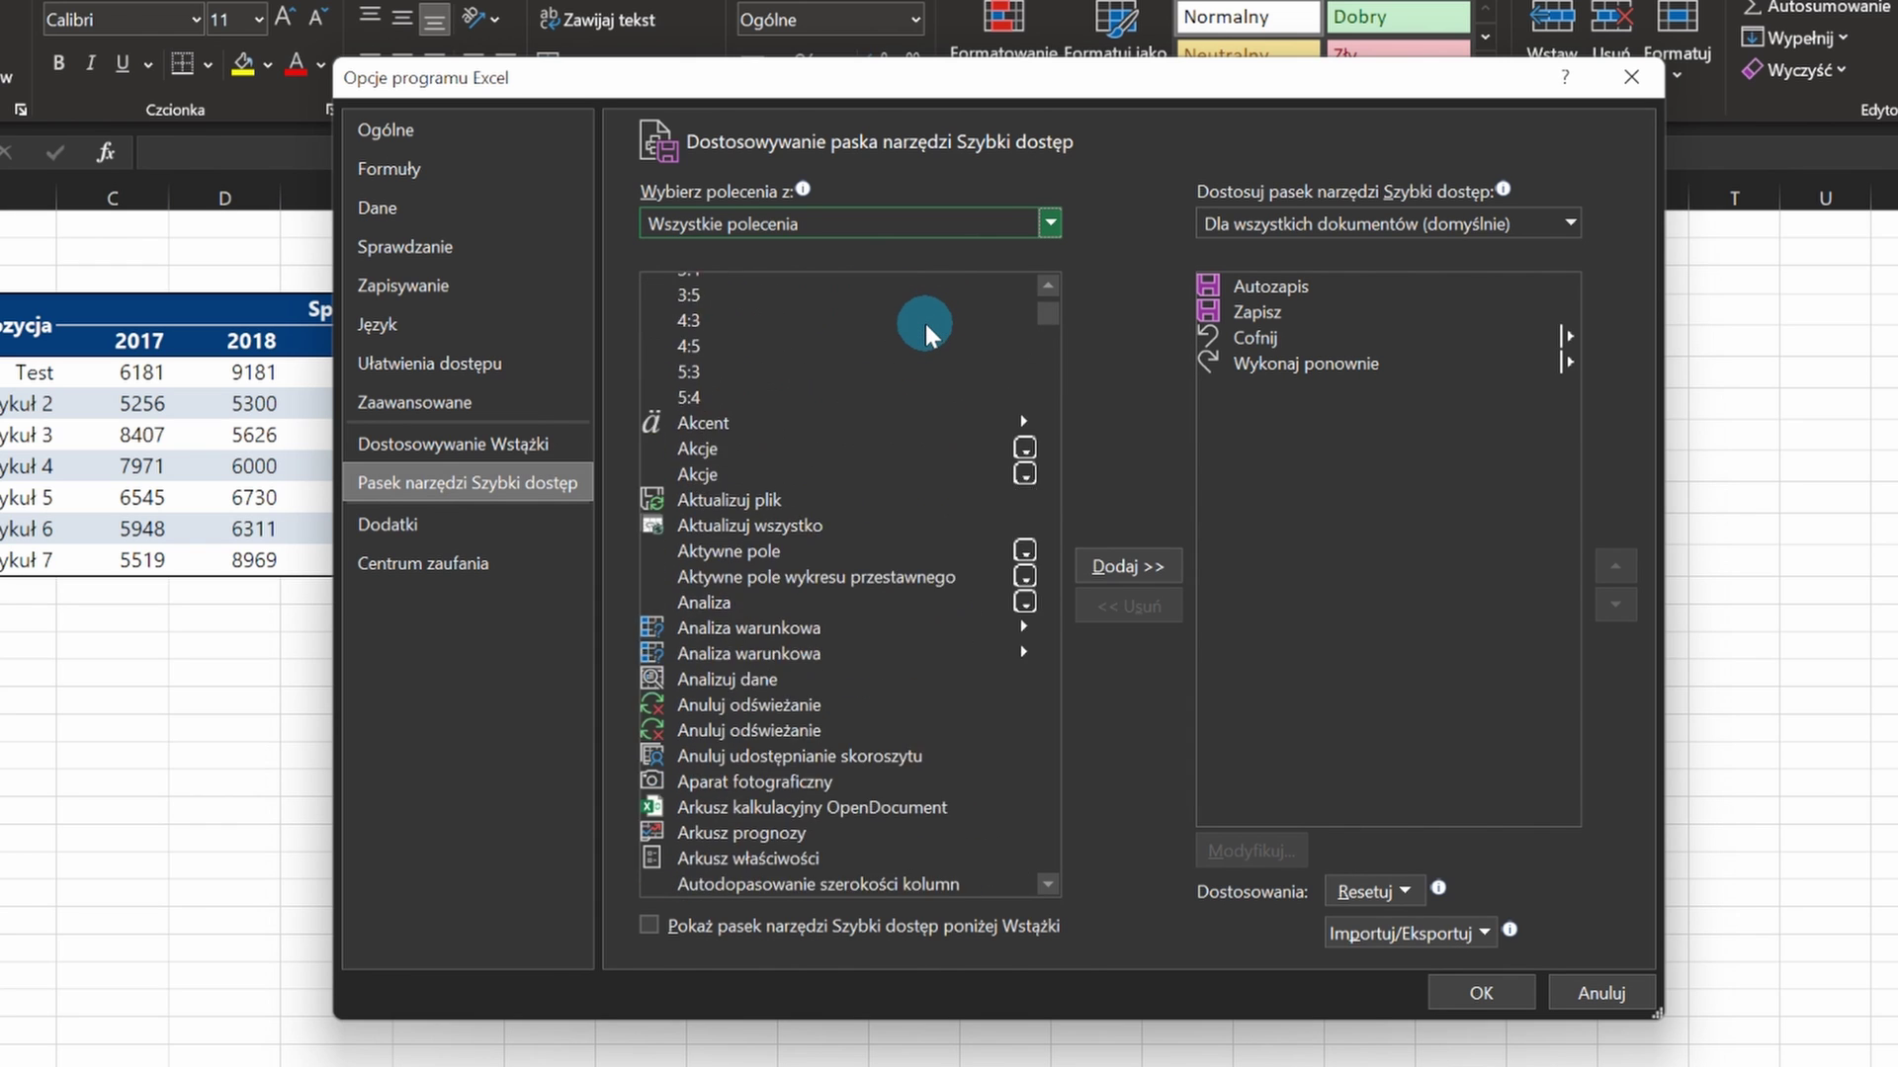
{"action": "scroll", "coordinate": [925, 323], "scroll_direction": "up", "scroll_amount": 2}
{"action": "scroll", "coordinate": [925, 323], "scroll_direction": "up", "scroll_amount": 2}
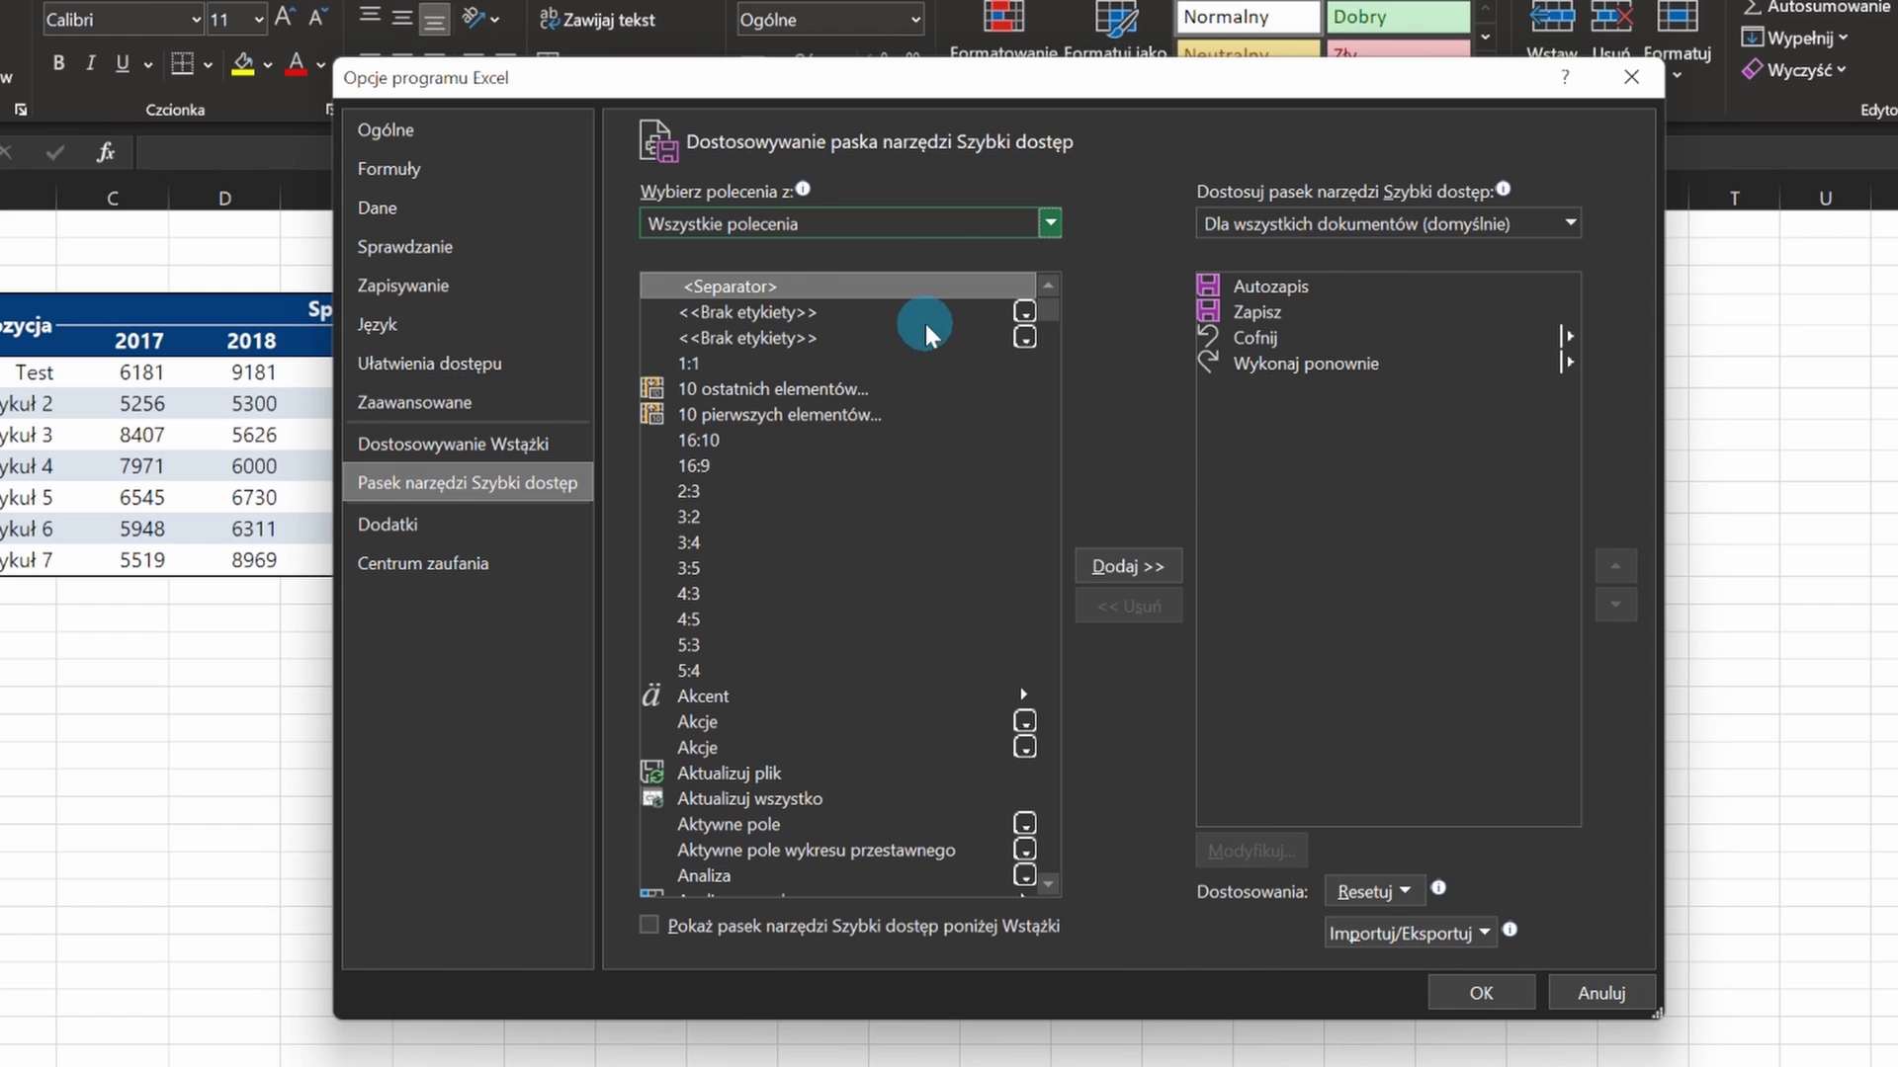
{"action": "scroll", "coordinate": [870, 388], "scroll_direction": "down", "scroll_amount": 4}
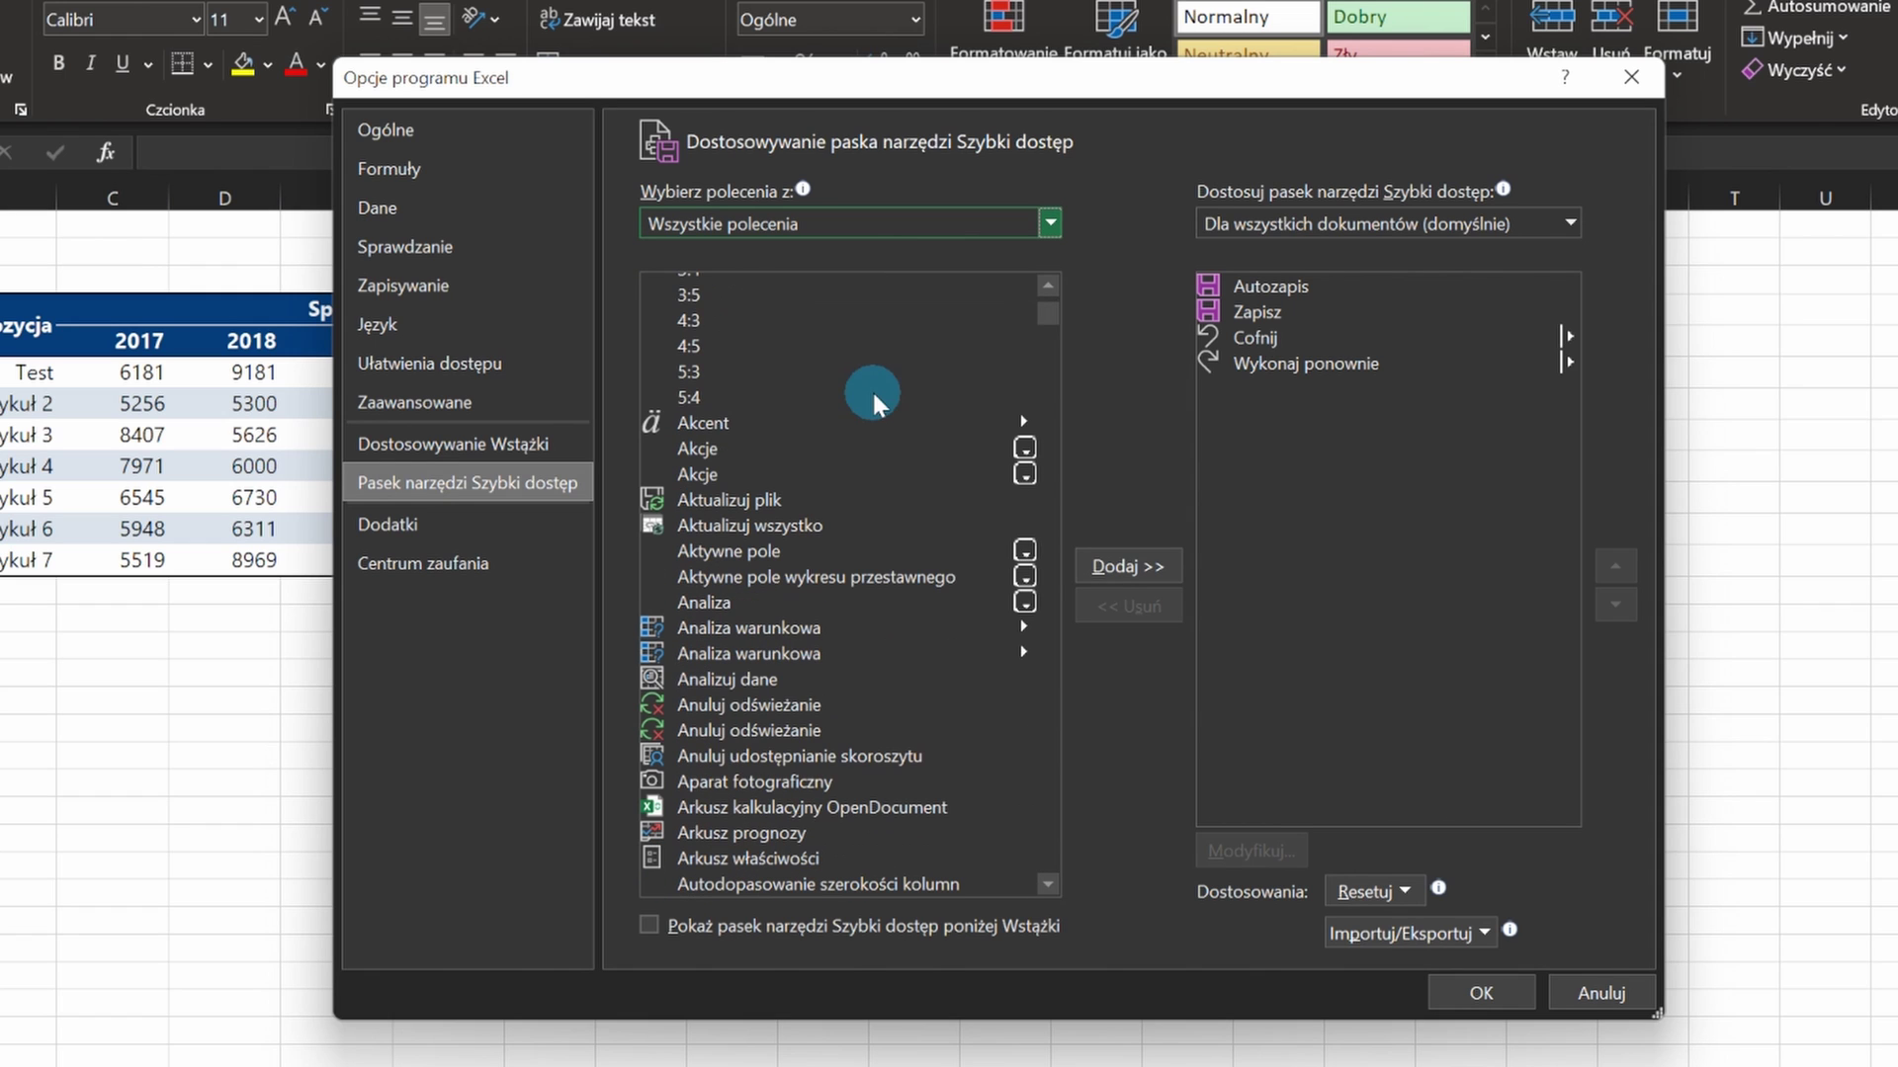
{"action": "left_click", "coordinate": [685, 783]}
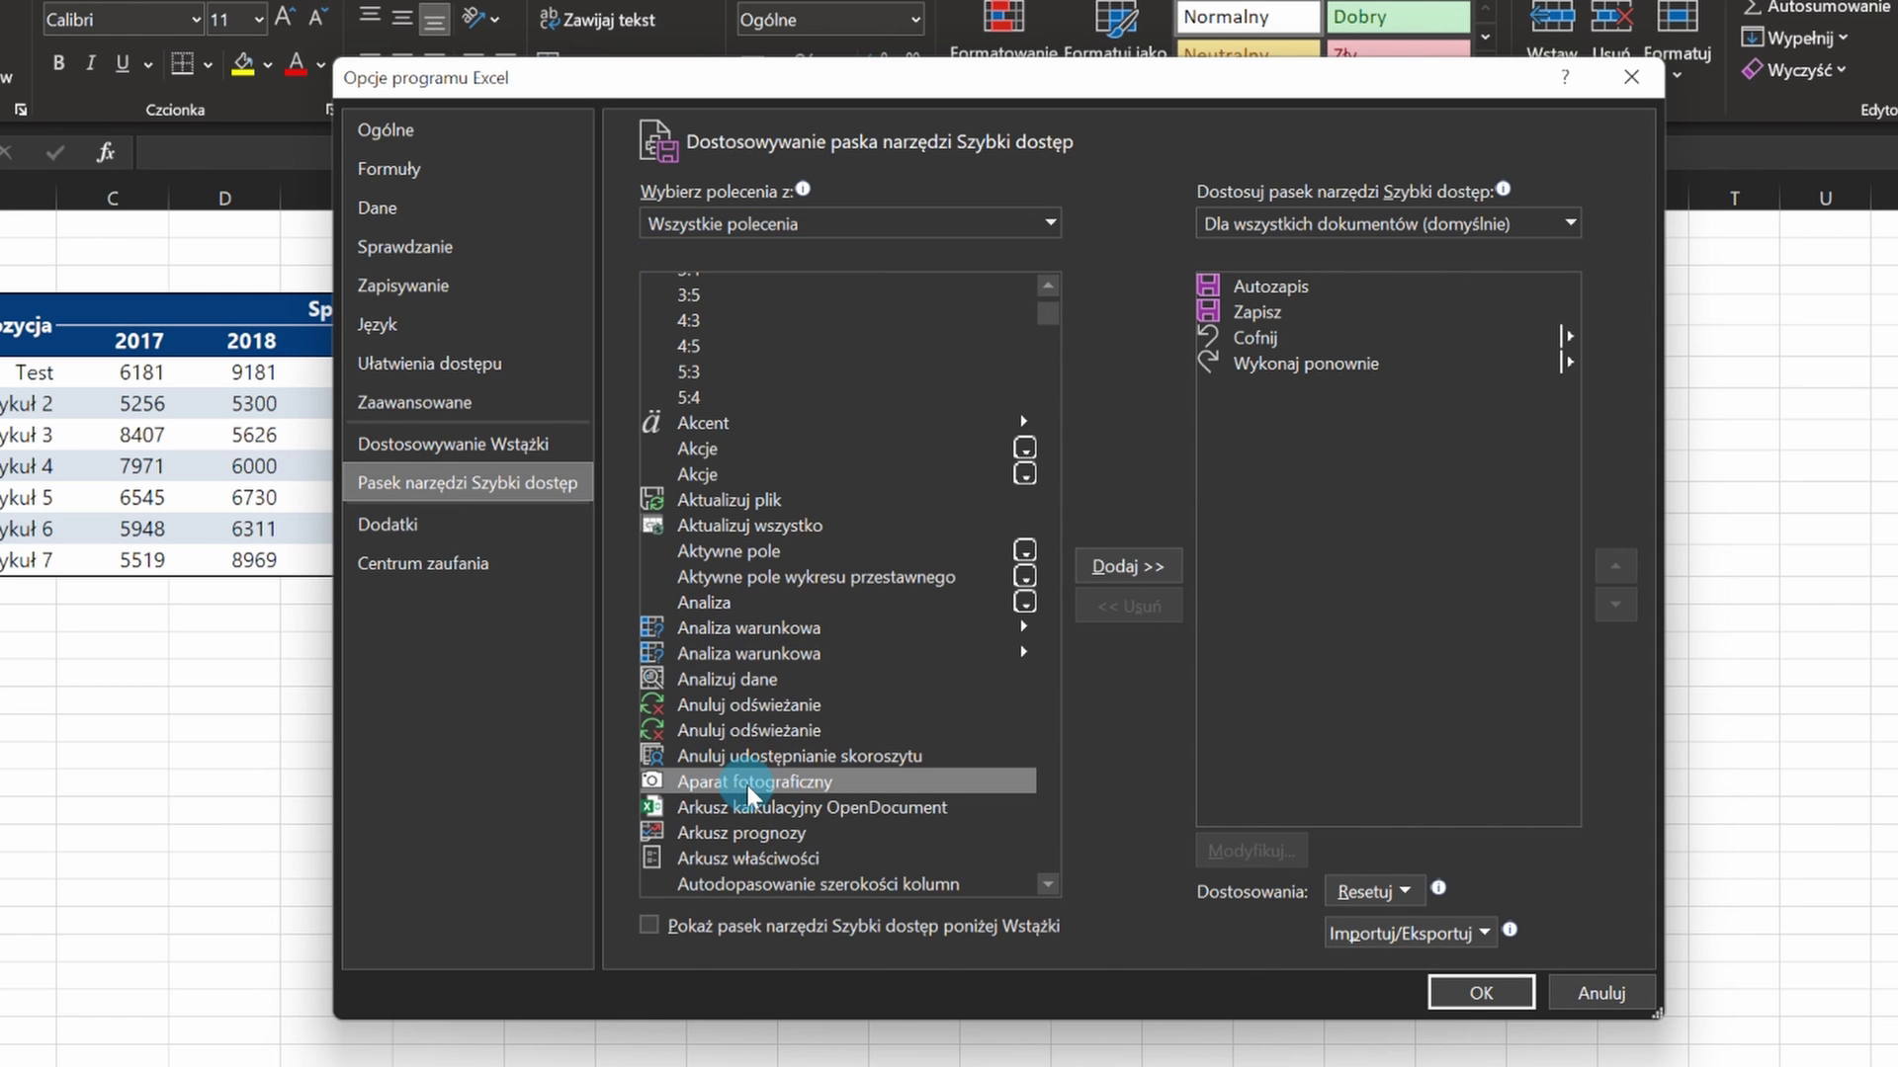
{"action": "left_click", "coordinate": [1137, 568]}
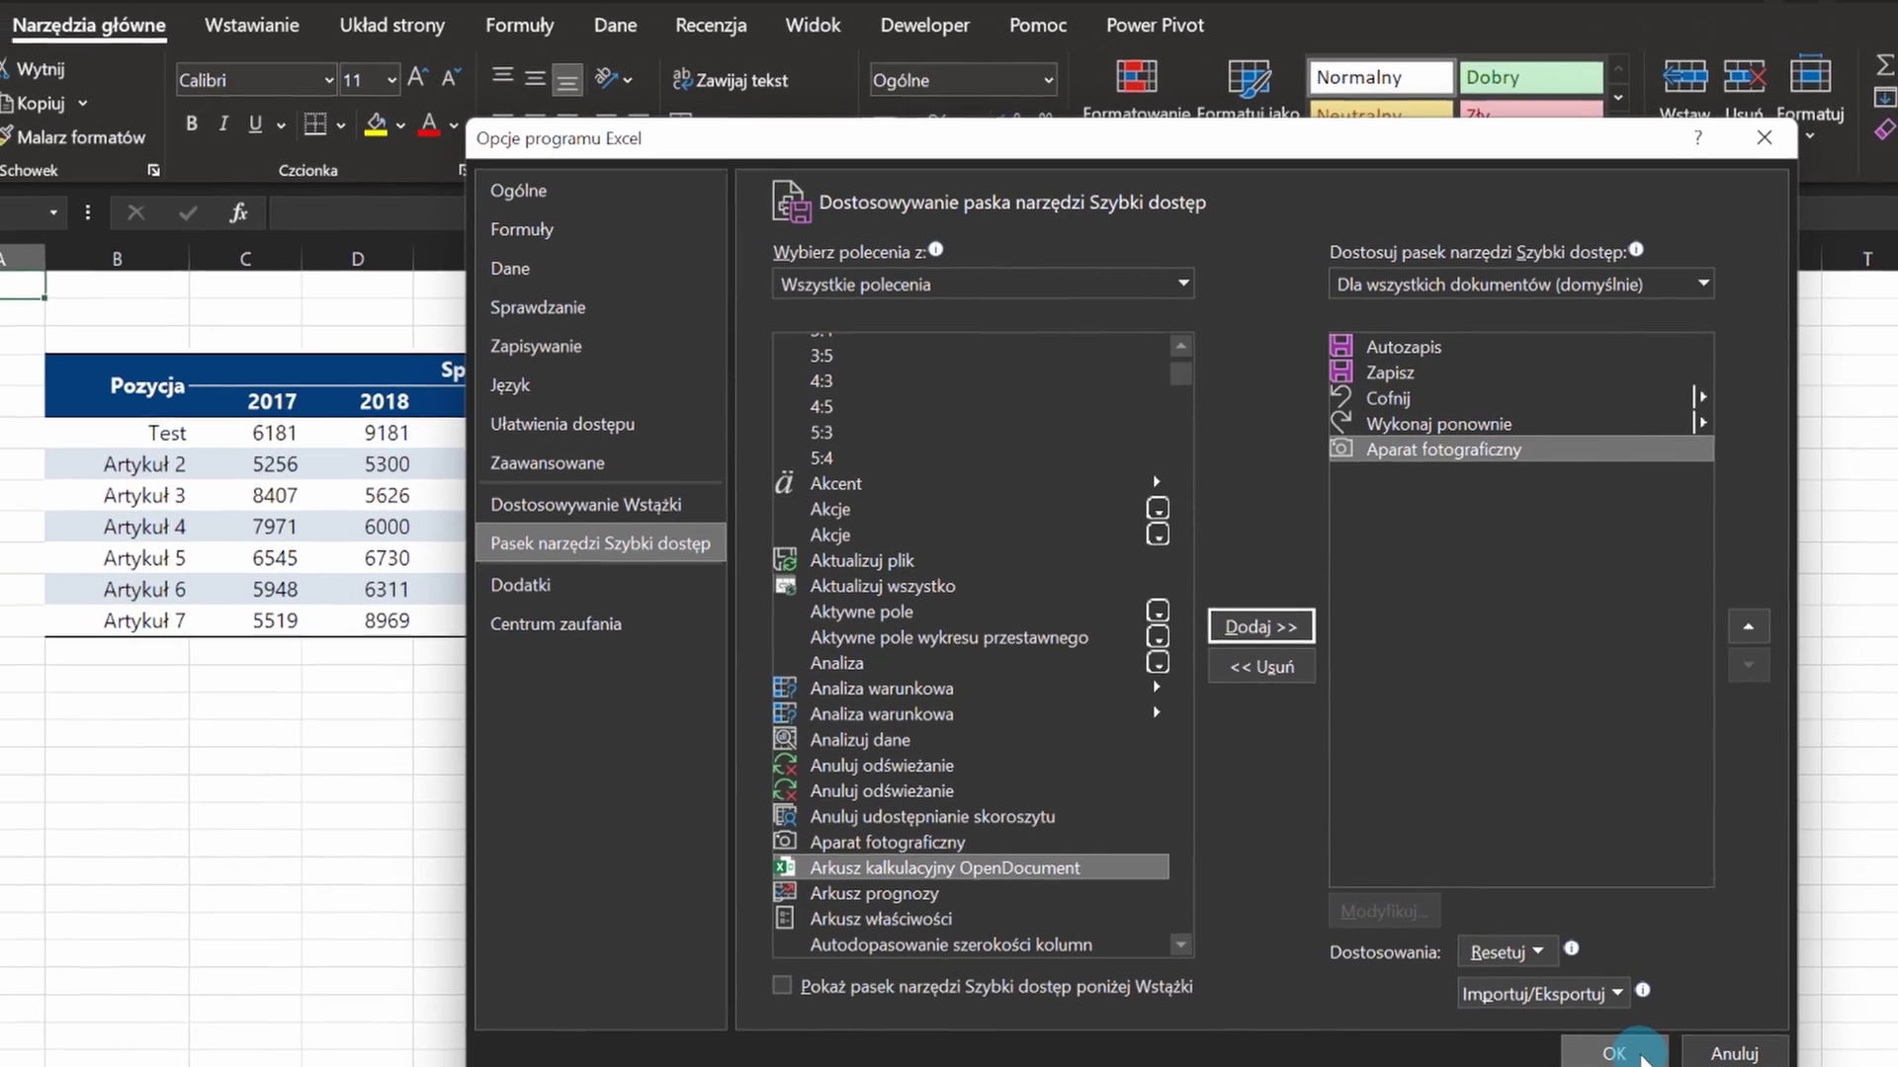
{"action": "left_click", "coordinate": [1626, 1054]}
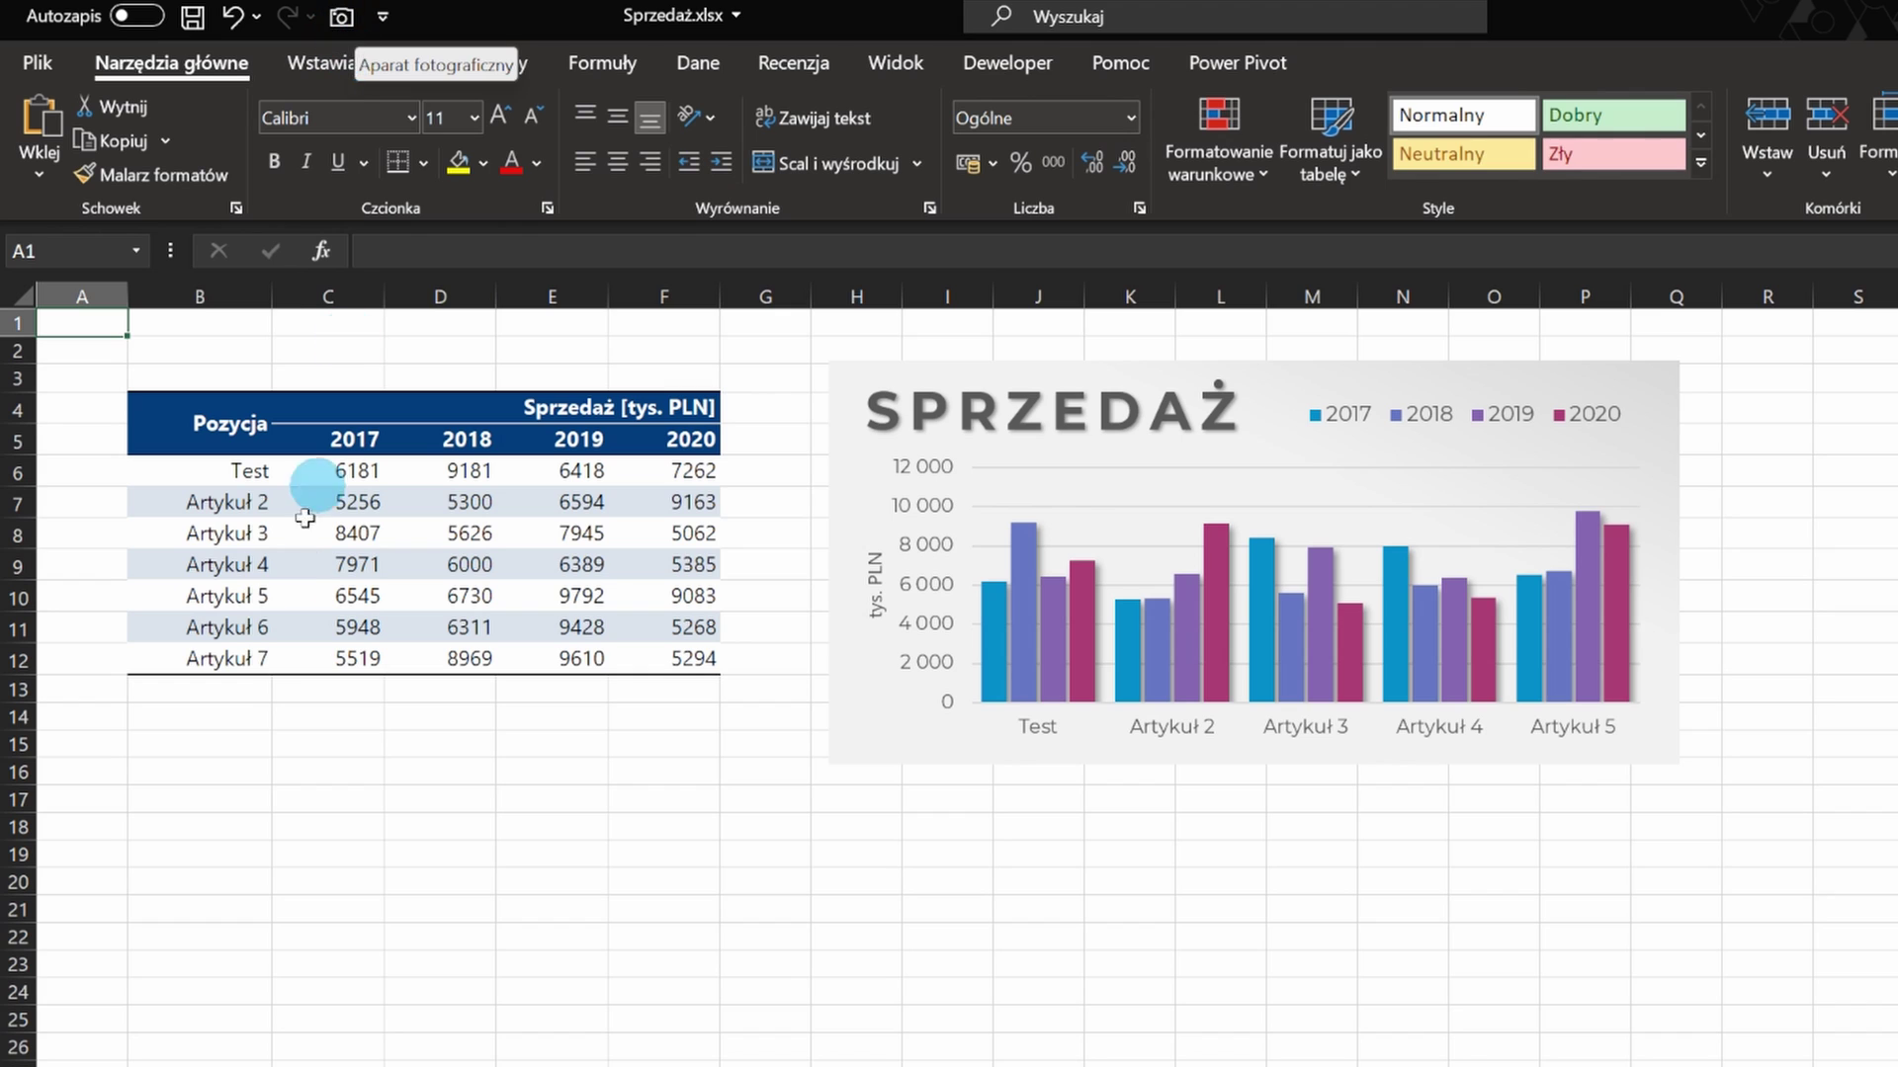
- Capture B4:F12 with the Camera button and drop the live picture at B14
{"action": "mouse_move", "coordinate": [188, 423]}
{"action": "left_mouse_down"}
{"action": "mouse_move", "coordinate": [516, 492]}
{"action": "mouse_move", "coordinate": [692, 674]}
{"action": "left_mouse_up"}
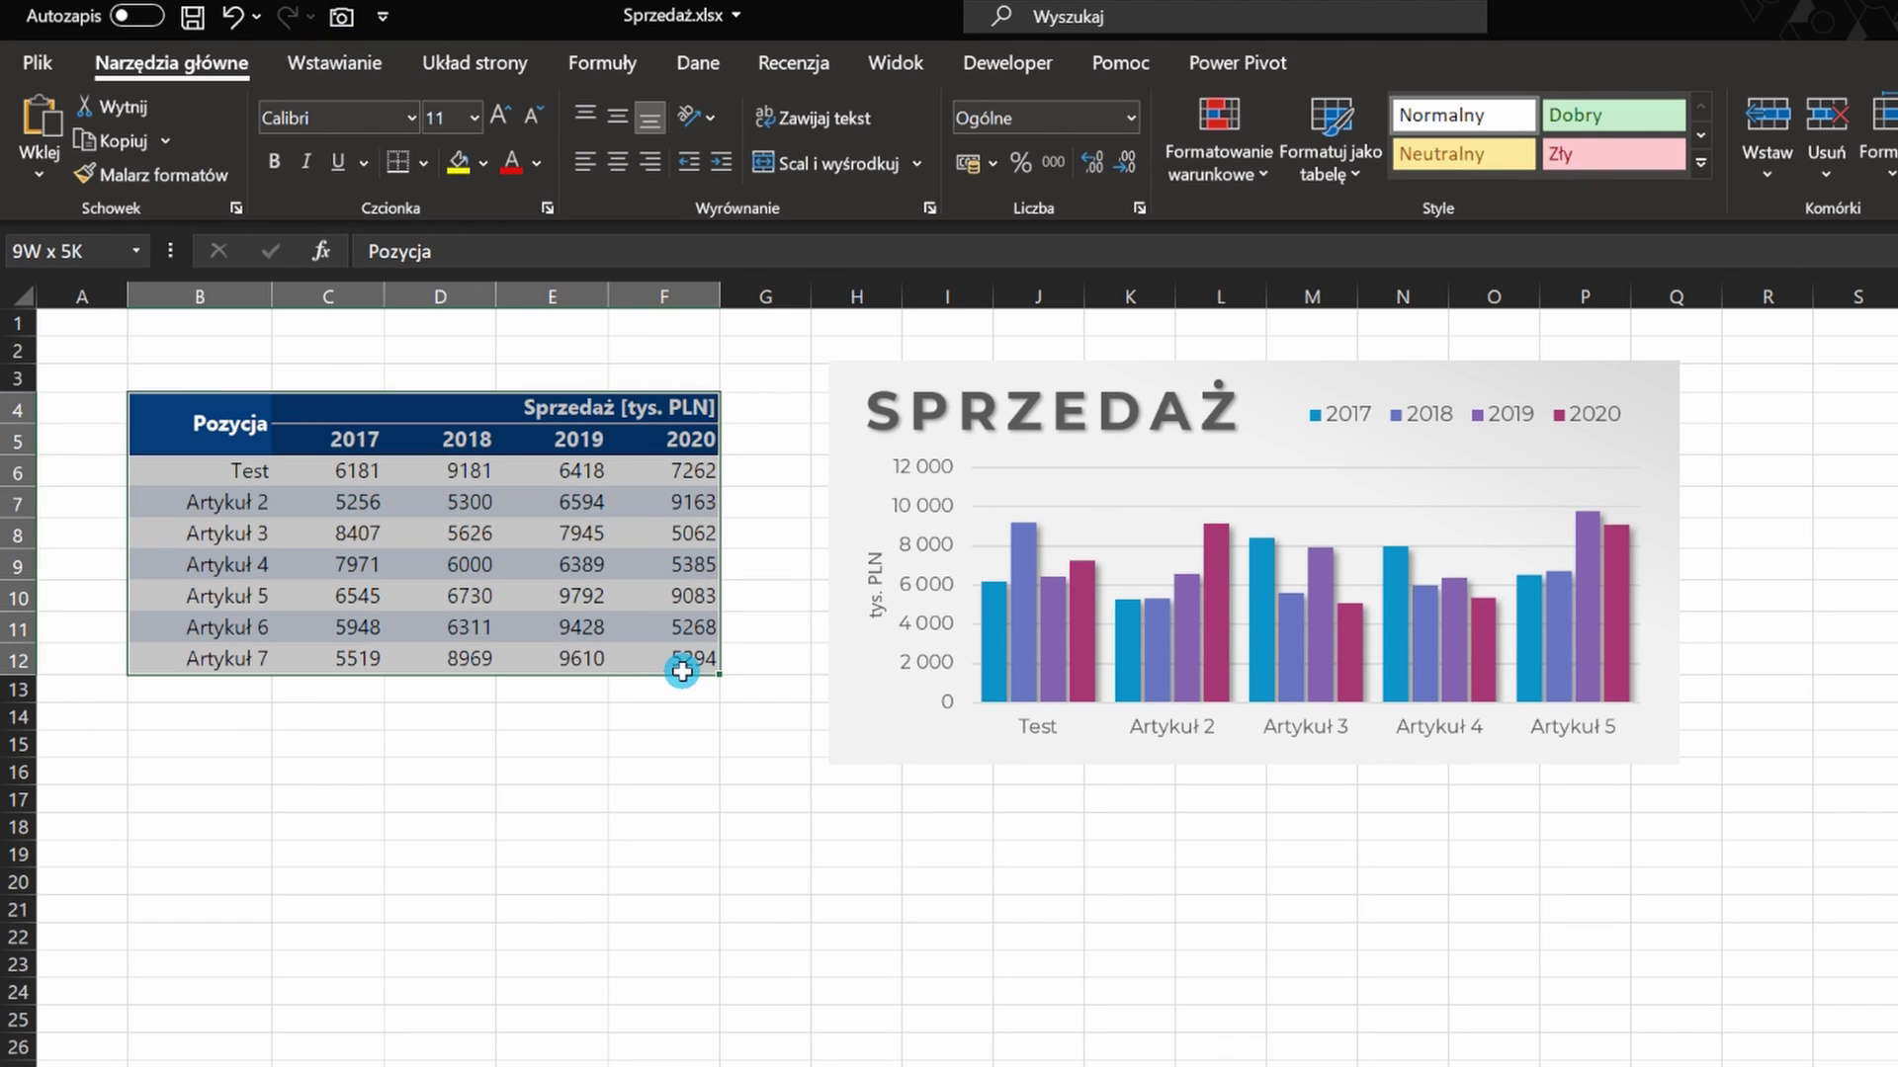
{"action": "left_click", "coordinate": [343, 18]}
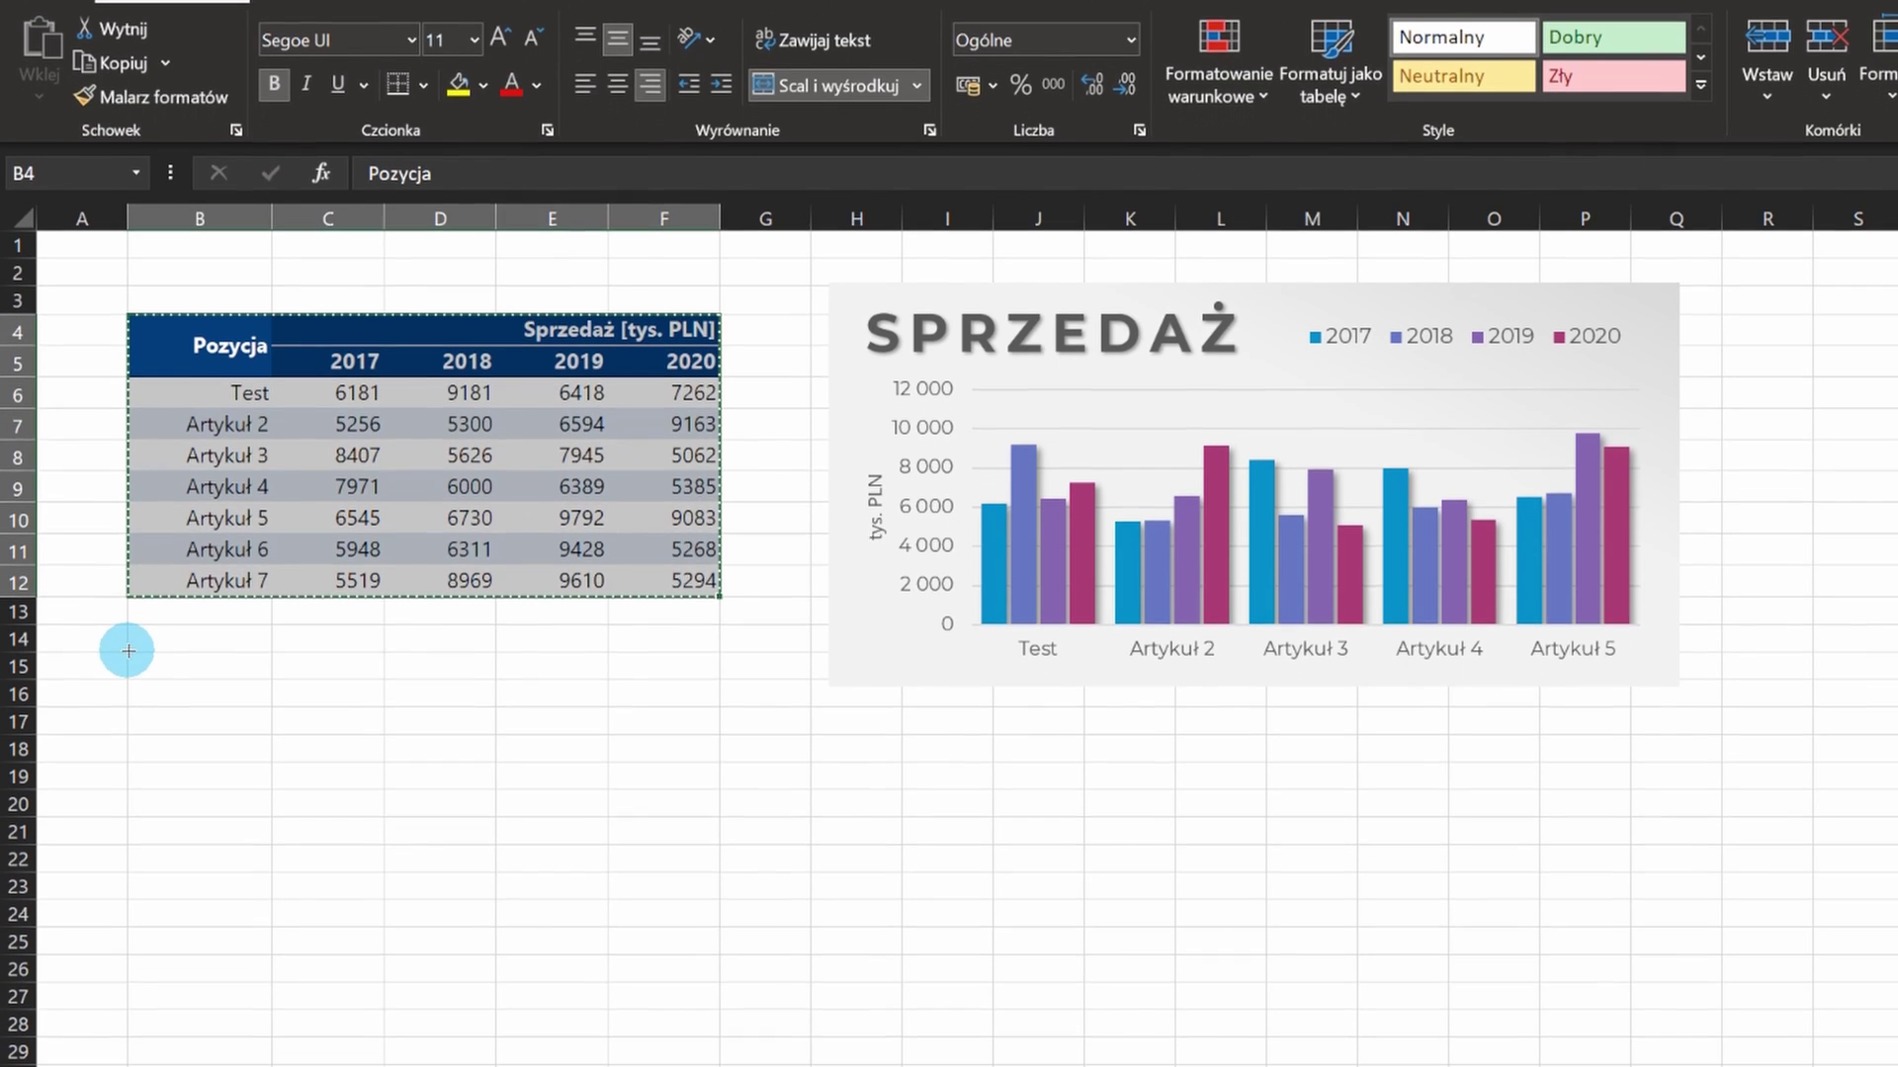
{"action": "left_click", "coordinate": [127, 651]}
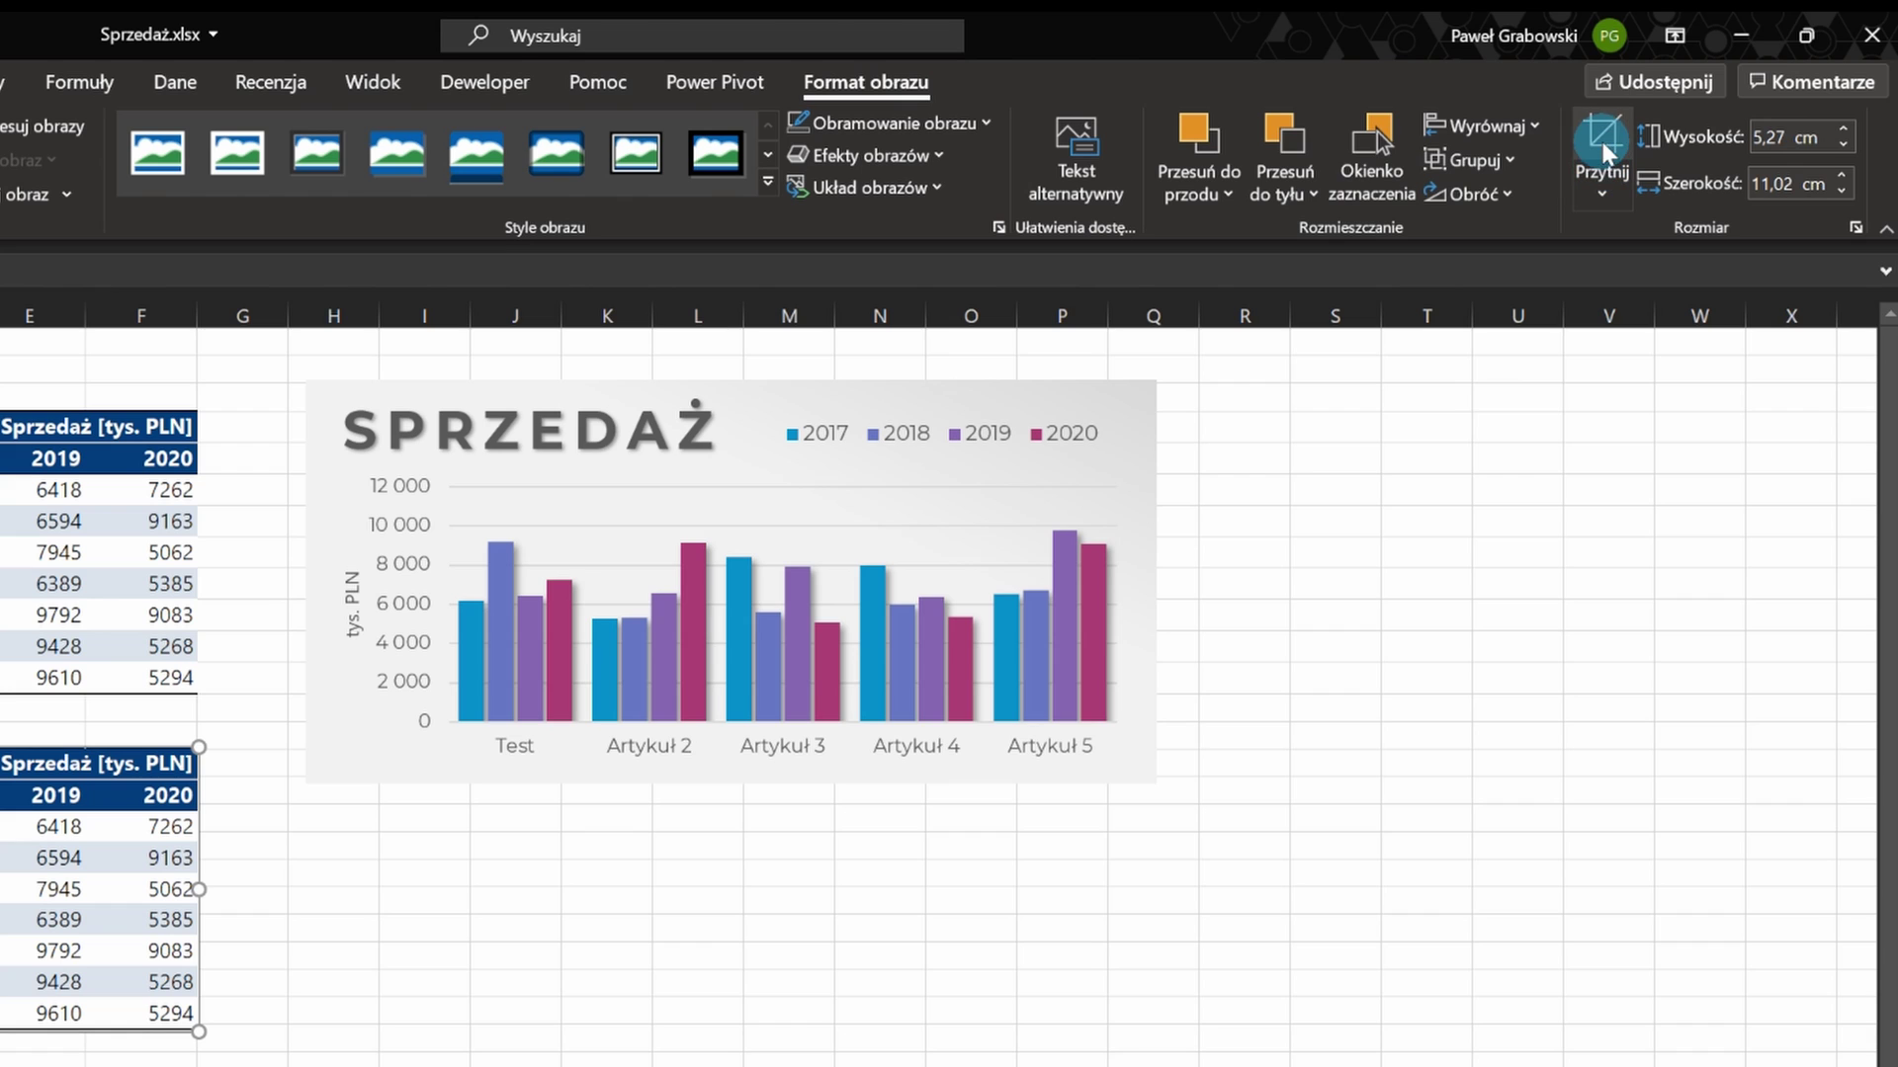
- Open Efekty obrazów on Picture Format to reach the Cień shadow options
{"action": "left_click", "coordinate": [900, 156]}
{"action": "mouse_move", "coordinate": [890, 282]}
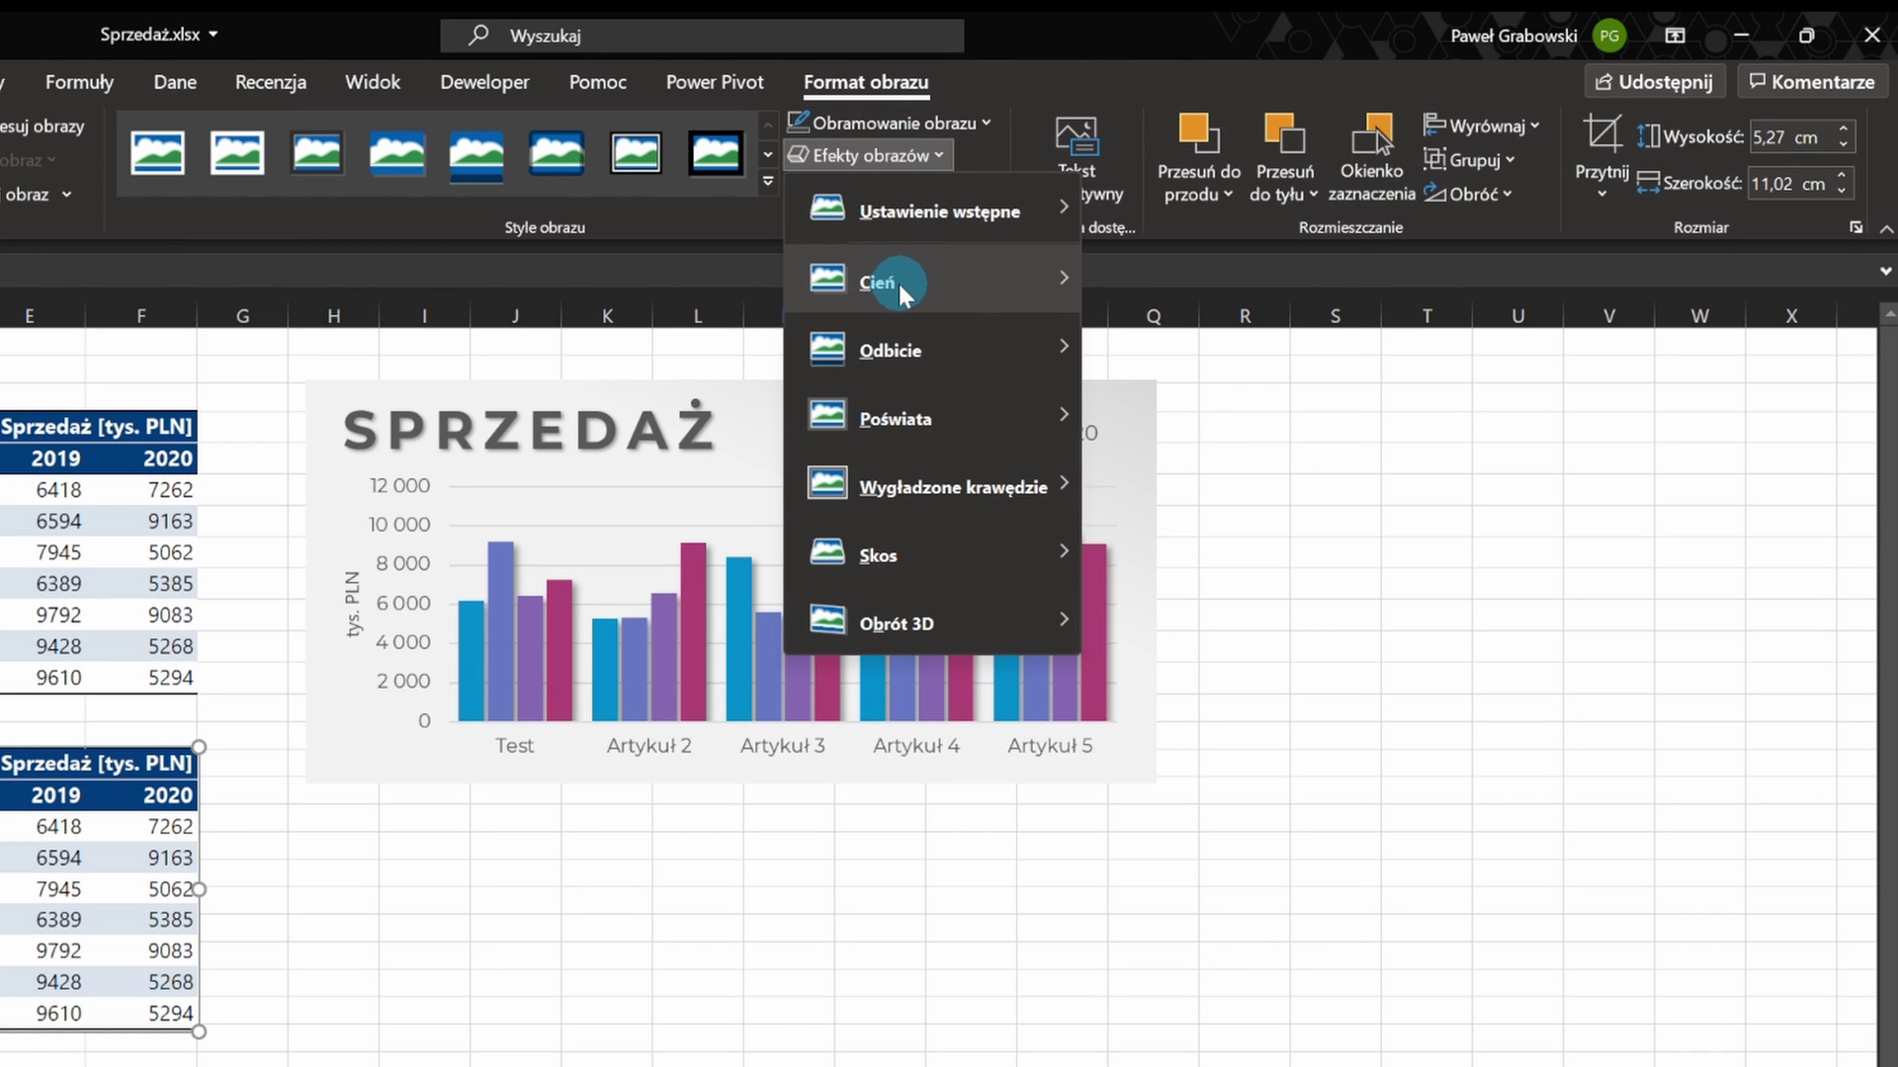